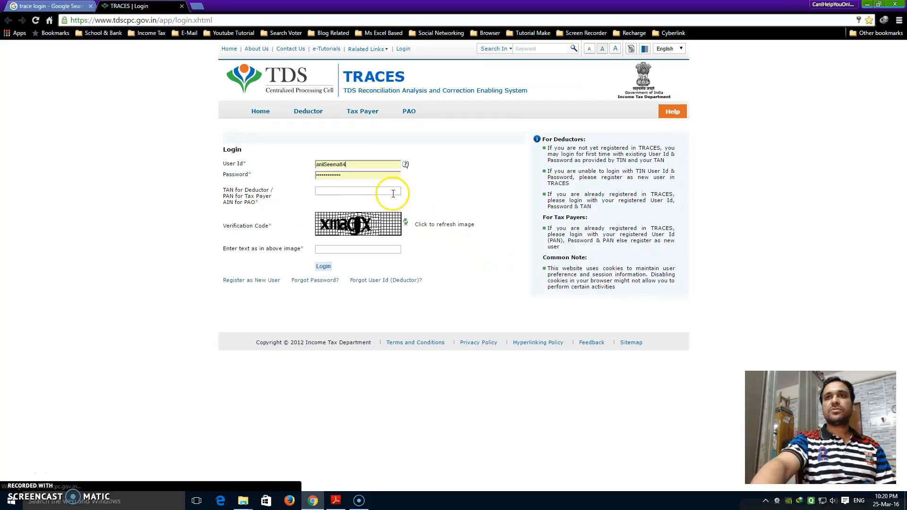
# Log in to TRACES as the deductor using the TAN and the captcha verification code.
pyautogui.click(334, 194)
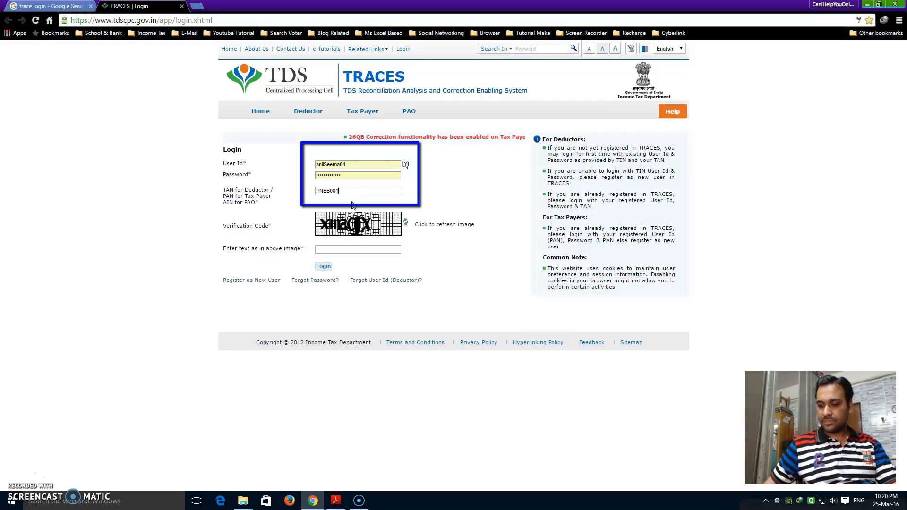
pyautogui.click(362, 250)
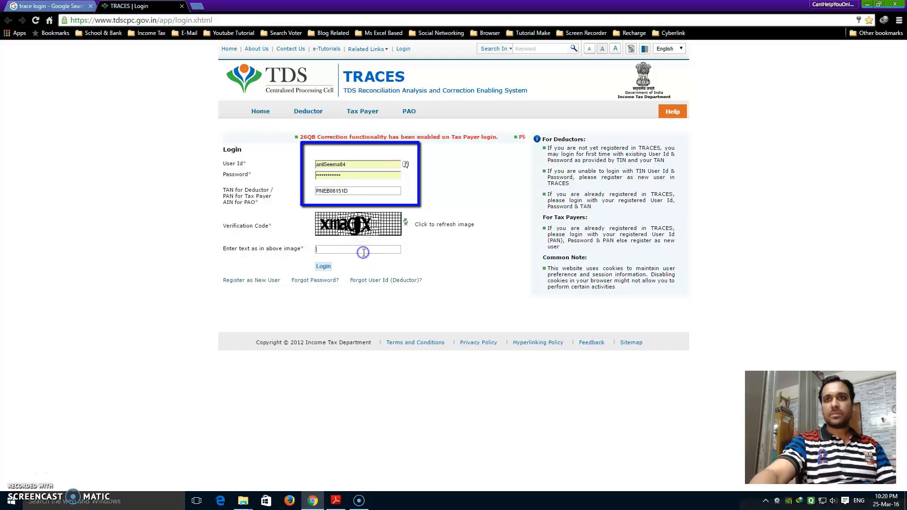
pyautogui.write('xm')
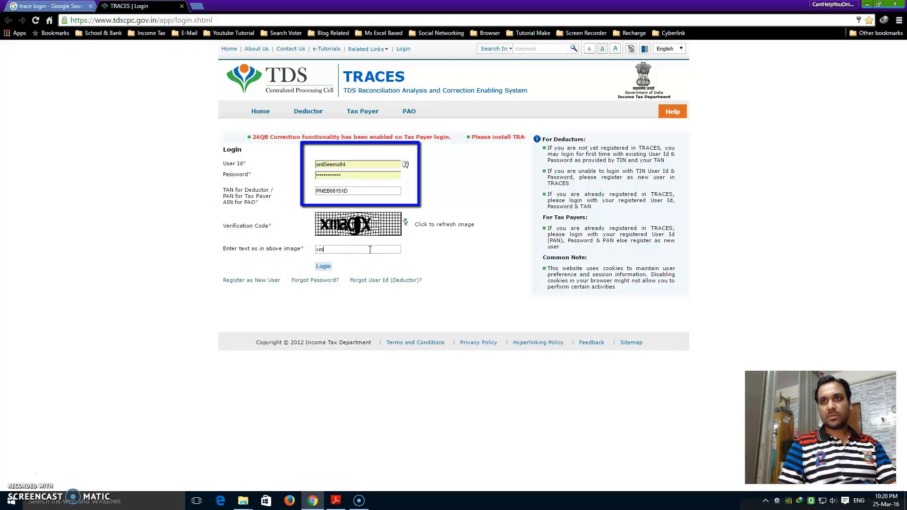
pyautogui.write('agx')
pyautogui.click(323, 267)
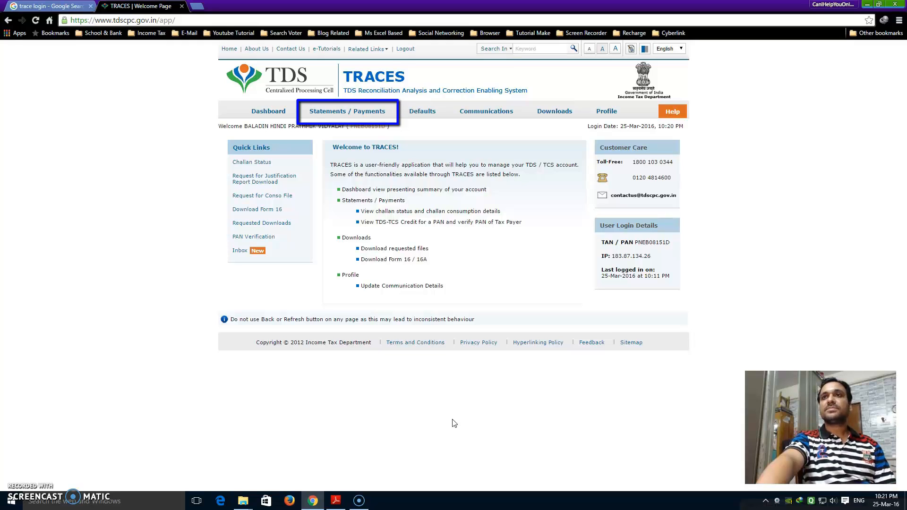
# Request the Form 24Q consolidated file for financial year 2015-16, quarter Q2.
pyautogui.click(359, 112)
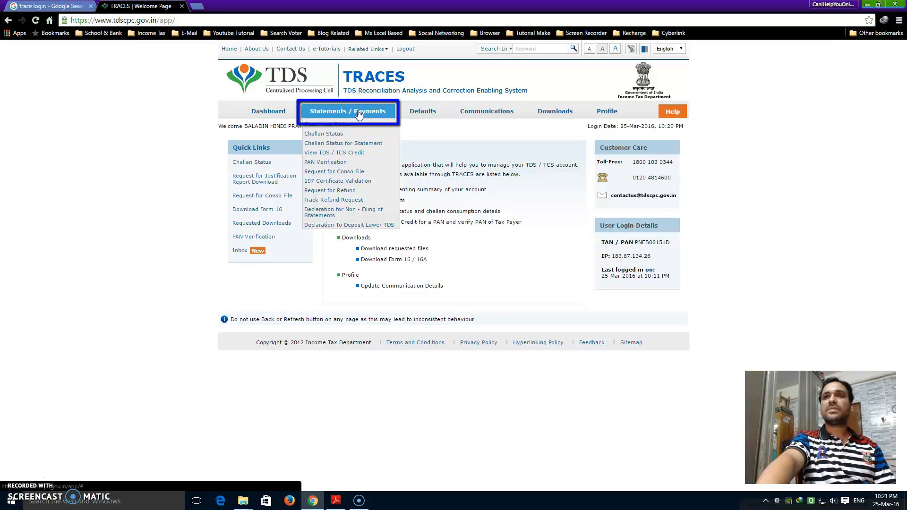
pyautogui.click(343, 173)
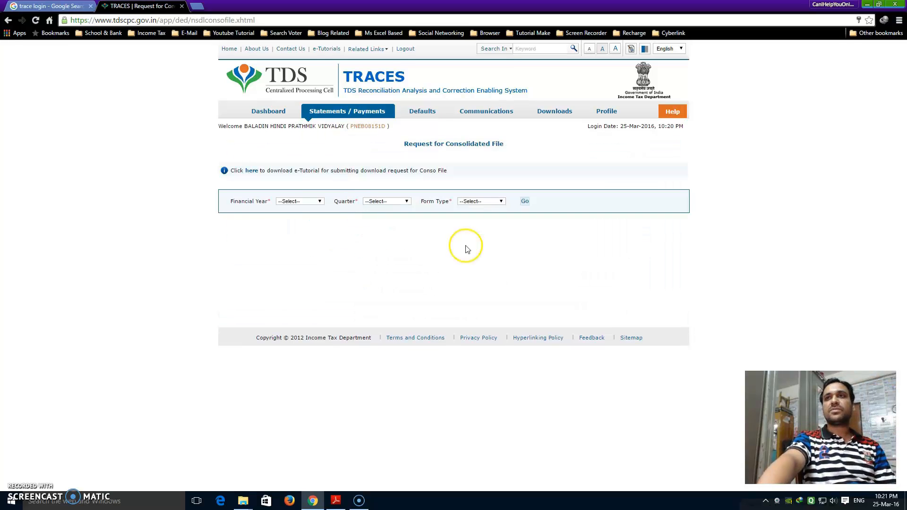
pyautogui.click(321, 203)
pyautogui.click(293, 269)
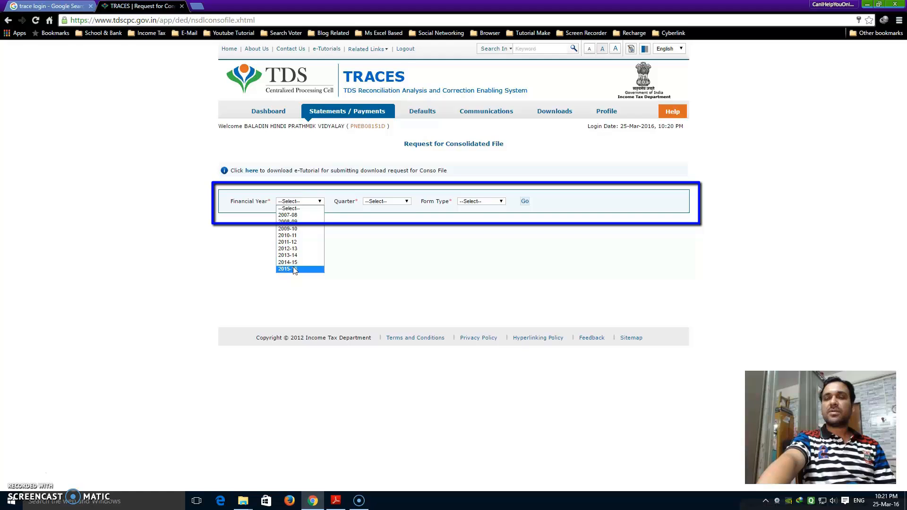
pyautogui.click(293, 269)
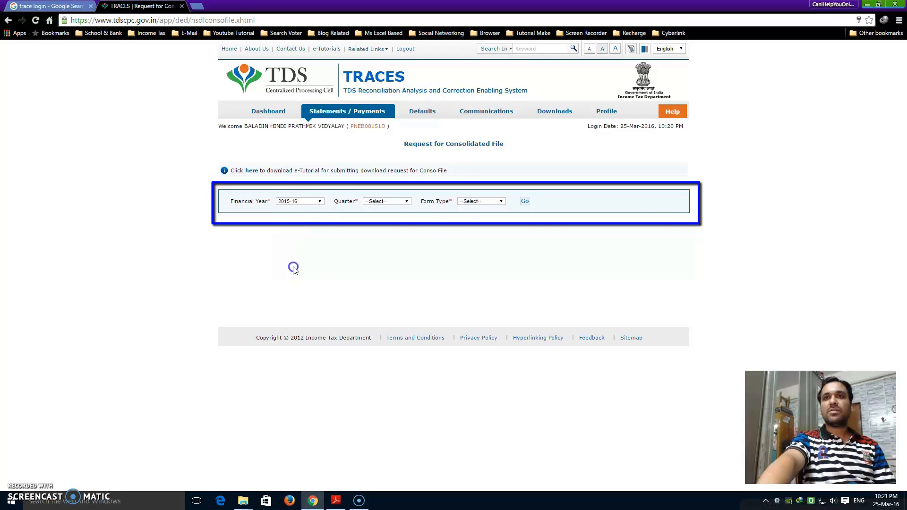
pyautogui.click(407, 202)
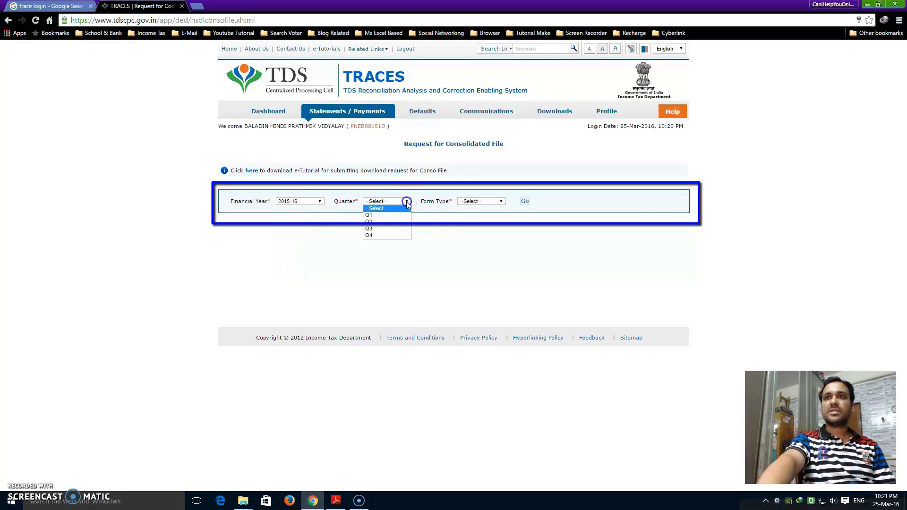
pyautogui.click(374, 222)
pyautogui.click(500, 201)
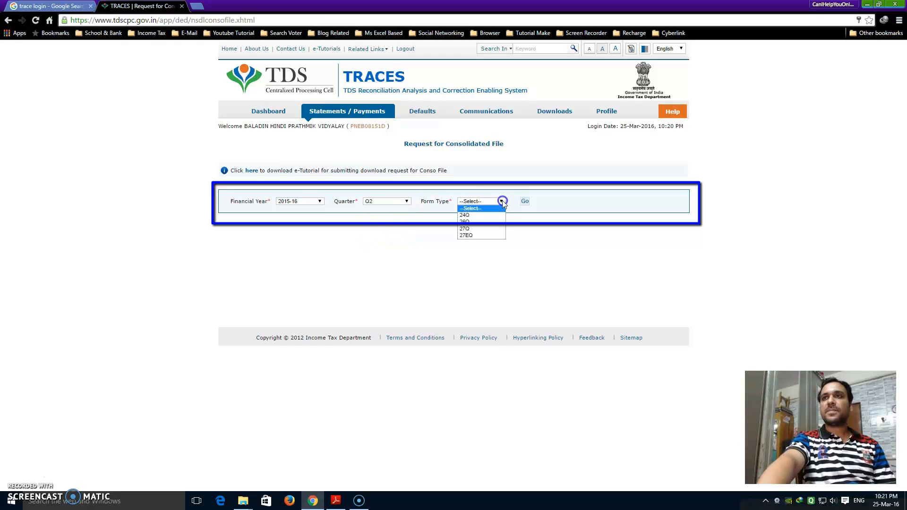
pyautogui.click(468, 215)
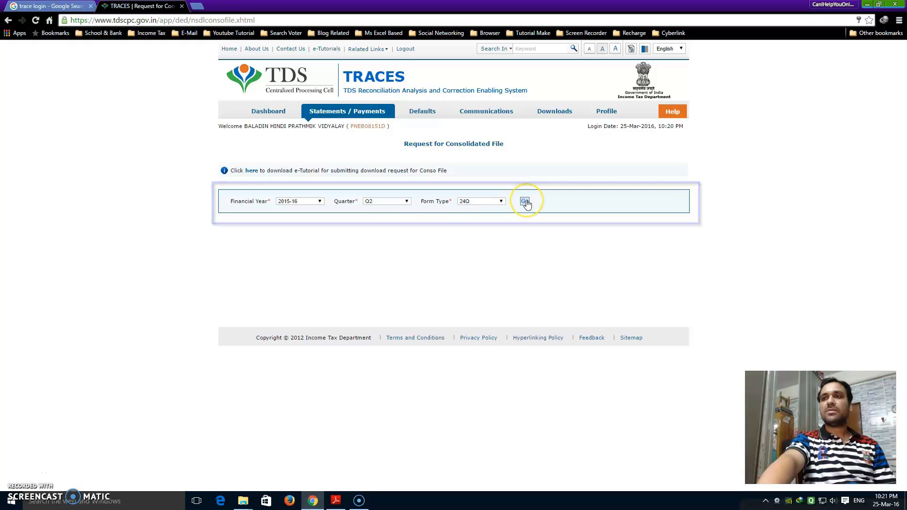
pyautogui.click(525, 202)
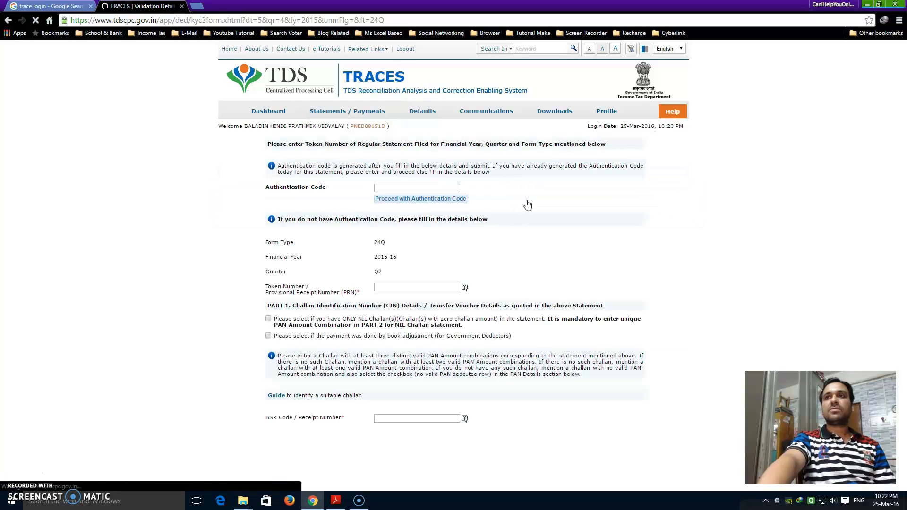
# Copy the original statement's token number from Form 24Q.pdf into the TRACES Token Number field.
pyautogui.scroll(-3, 422, 298)
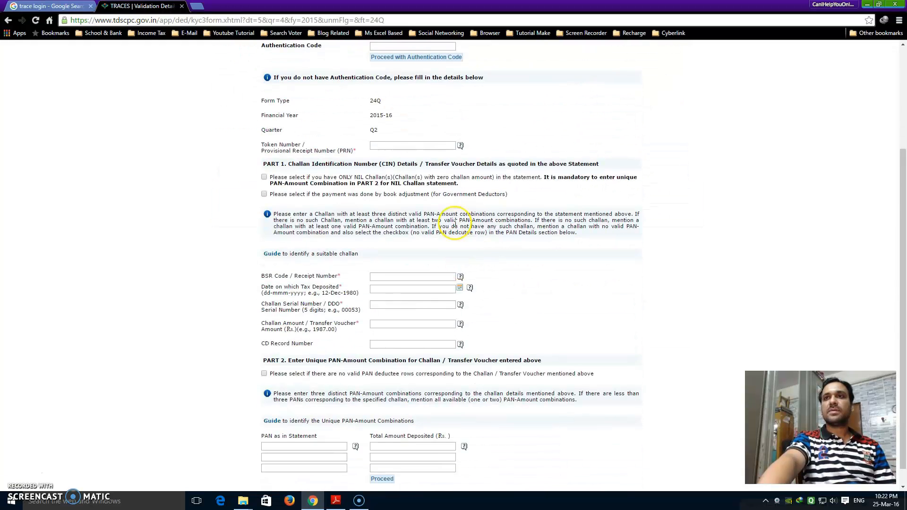
pyautogui.click(344, 501)
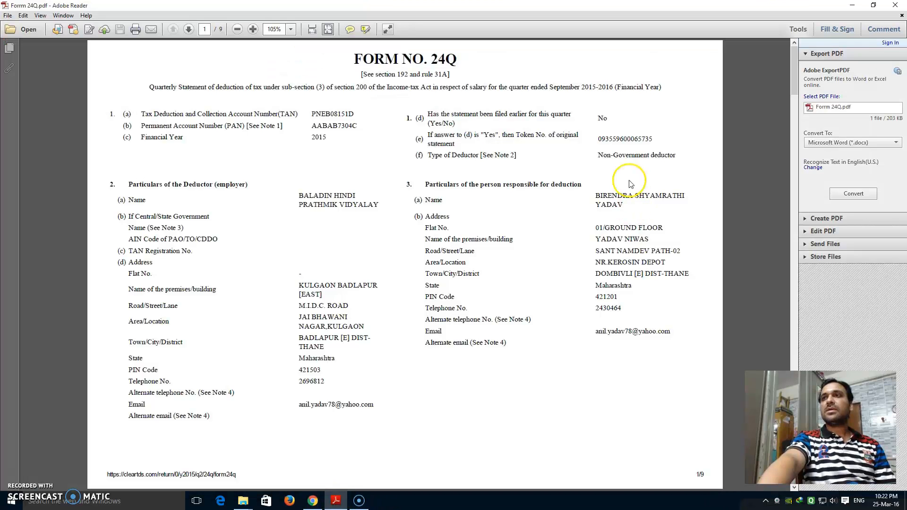
pyautogui.moveTo(598, 138); pyautogui.dragTo(655, 138)
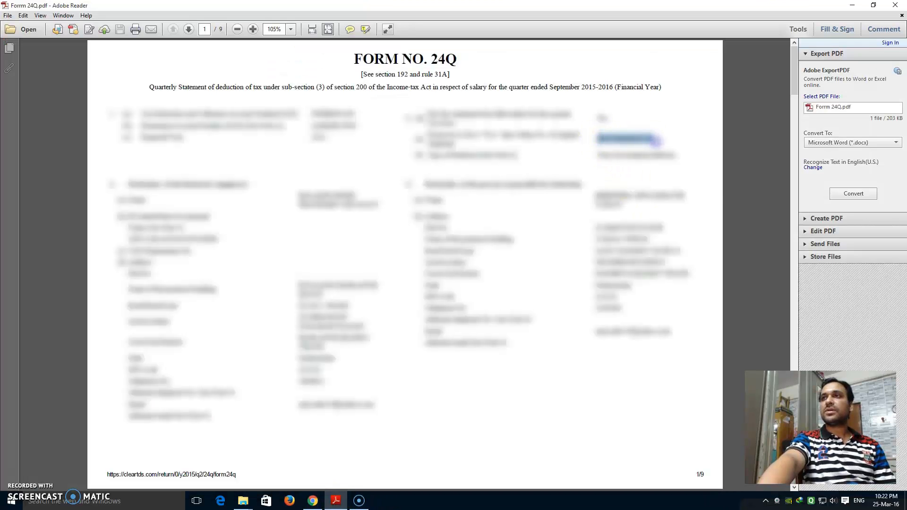
pyautogui.rightClick(647, 140)
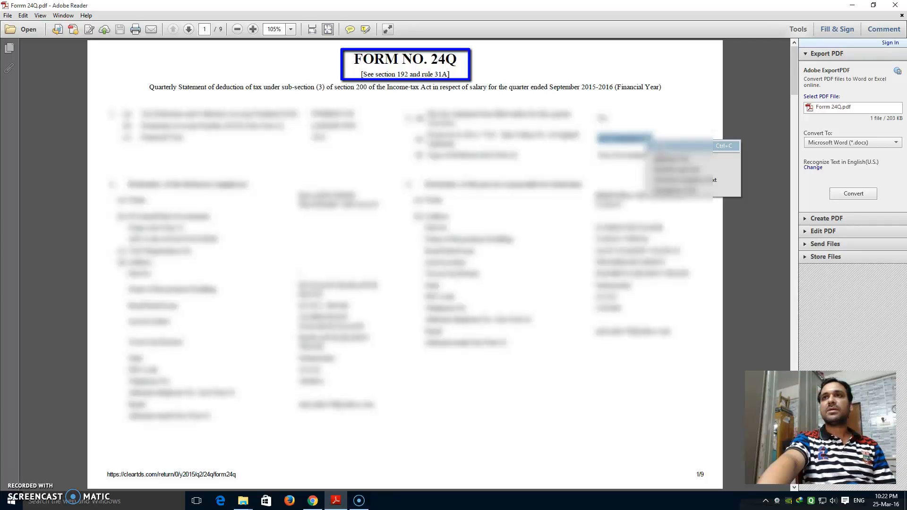
pyautogui.click(723, 146)
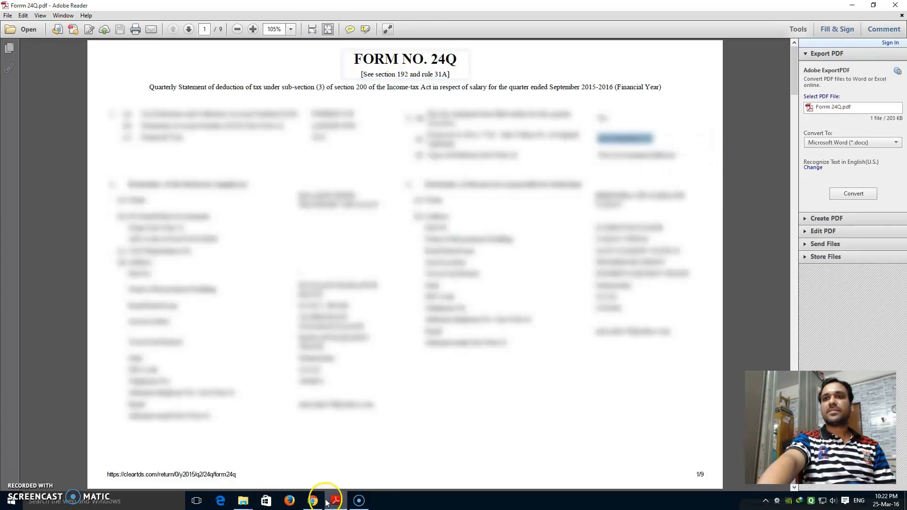
pyautogui.click(313, 501)
pyautogui.click(378, 145)
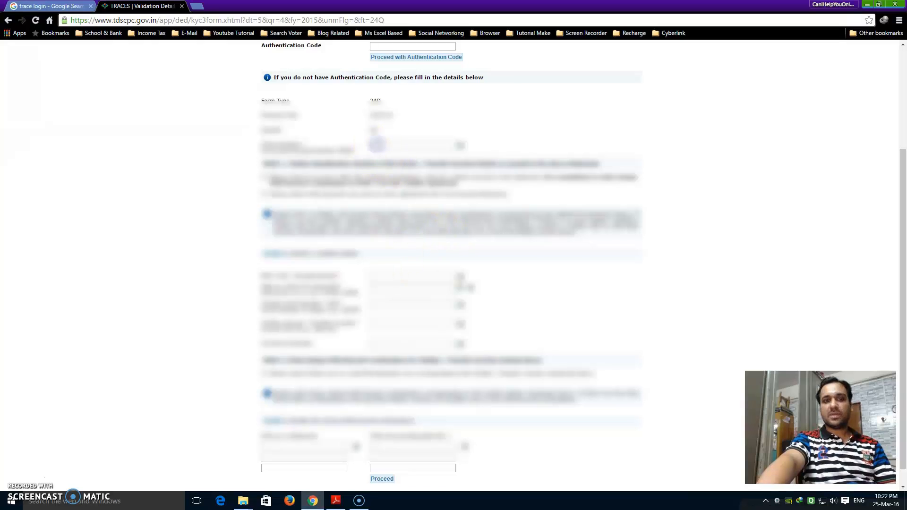
pyautogui.hotkey('ctrl', 'v')
pyautogui.scroll(-1, 413, 357)
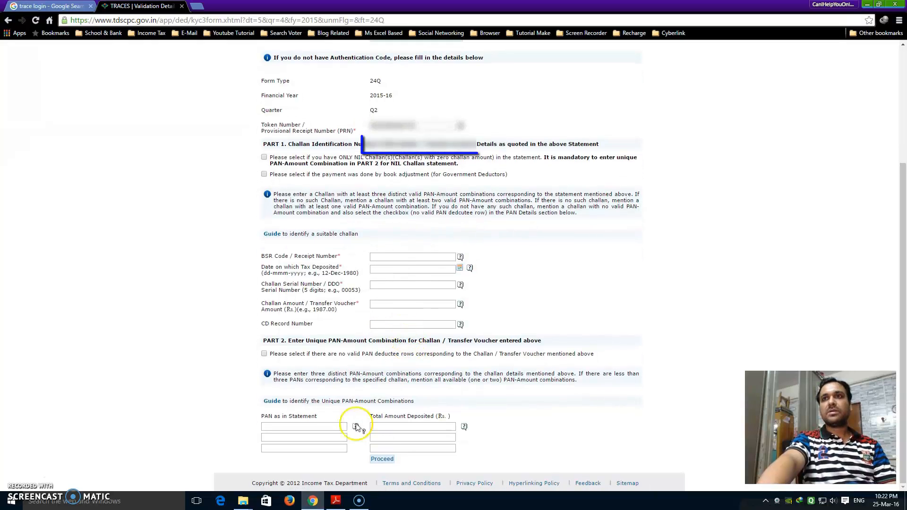
# Copy the first challan's BSR code 0013283 from page 2 of the Form 24Q PDF.
pyautogui.hotkey('alt', 'Tab')
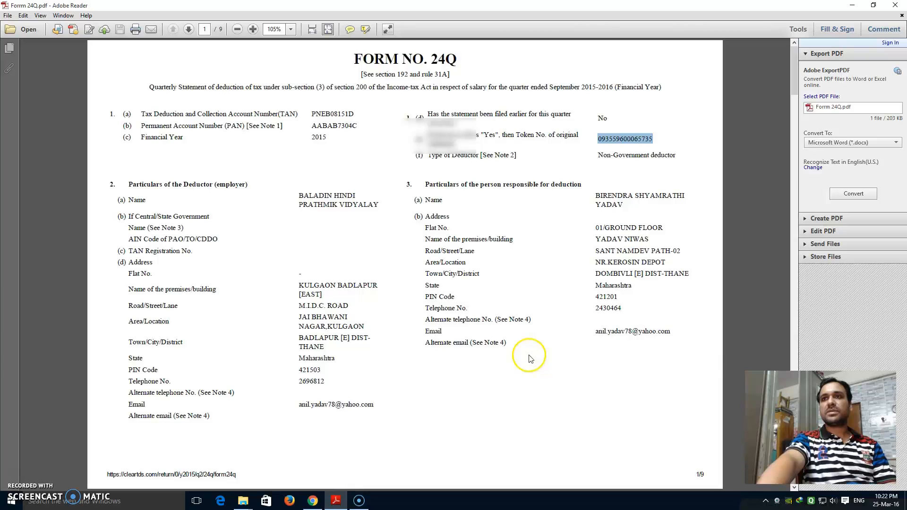
pyautogui.scroll(-4, 529, 355)
pyautogui.scroll(3, 528, 354)
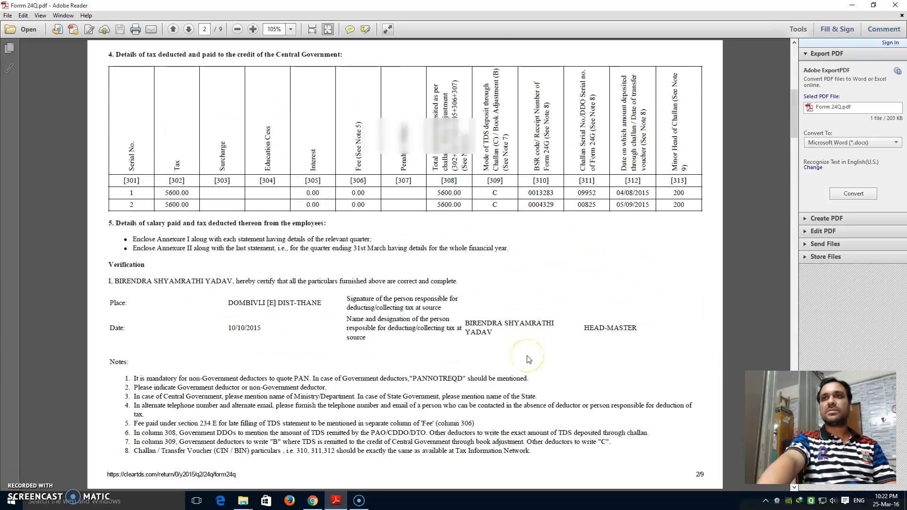
pyautogui.doubleClick(541, 193)
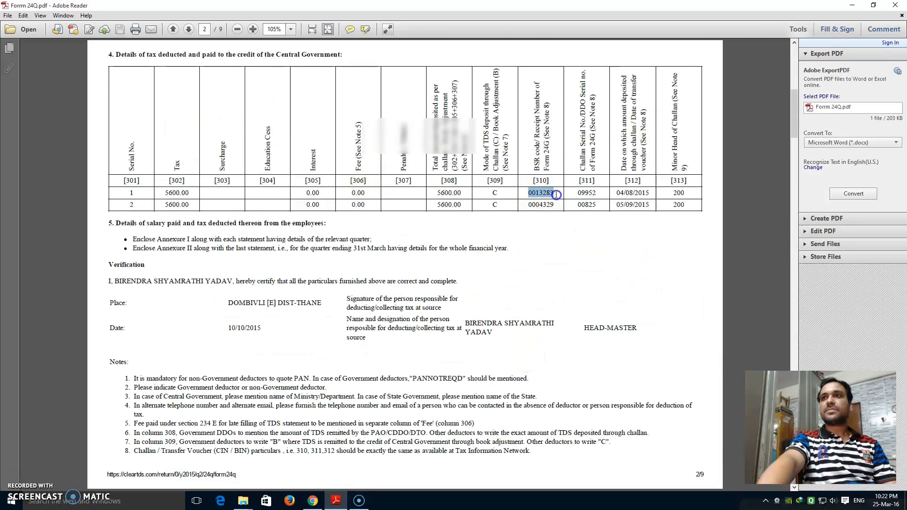
pyautogui.rightClick(548, 191)
pyautogui.click(560, 199)
pyautogui.rightClick(551, 194)
pyautogui.click(562, 198)
# Paste BSR code 0013283 into TRACES and copy challan serial number 09952 from the PDF.
pyautogui.click(312, 500)
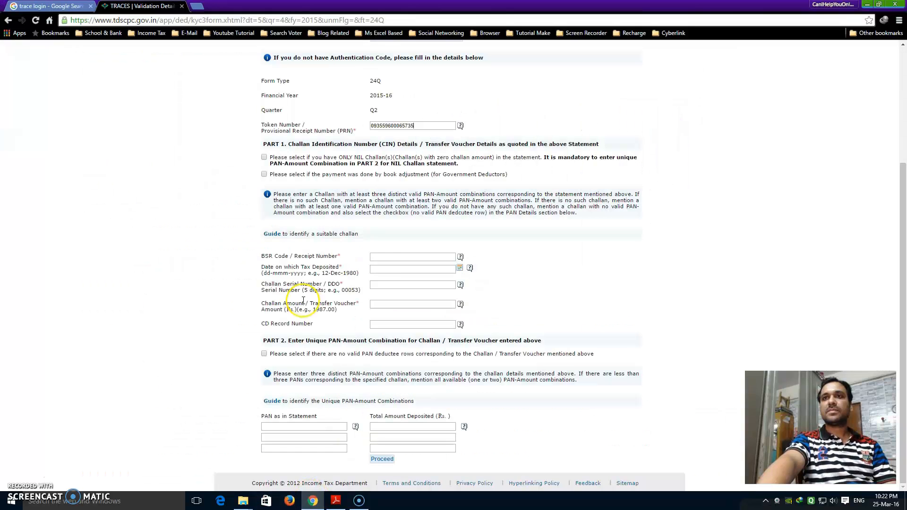
pyautogui.click(381, 256)
pyautogui.hotkey('ctrl', 'v')
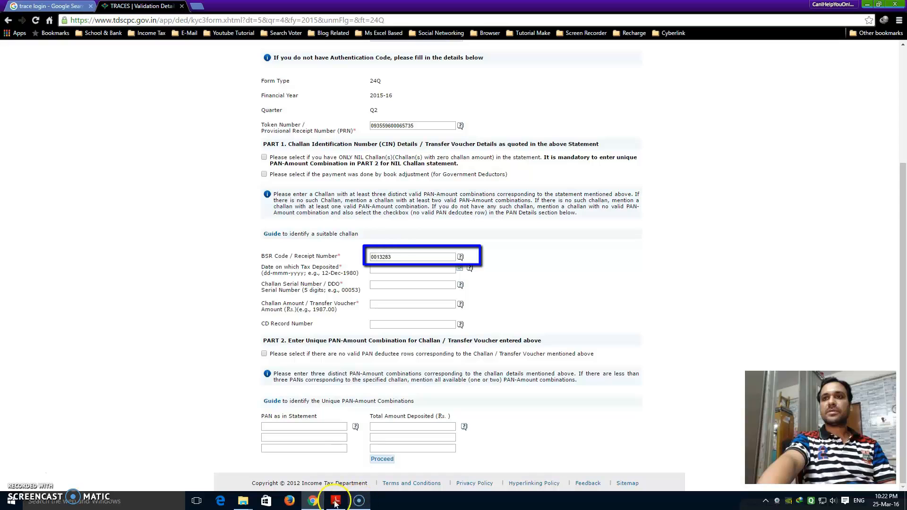
pyautogui.click(336, 501)
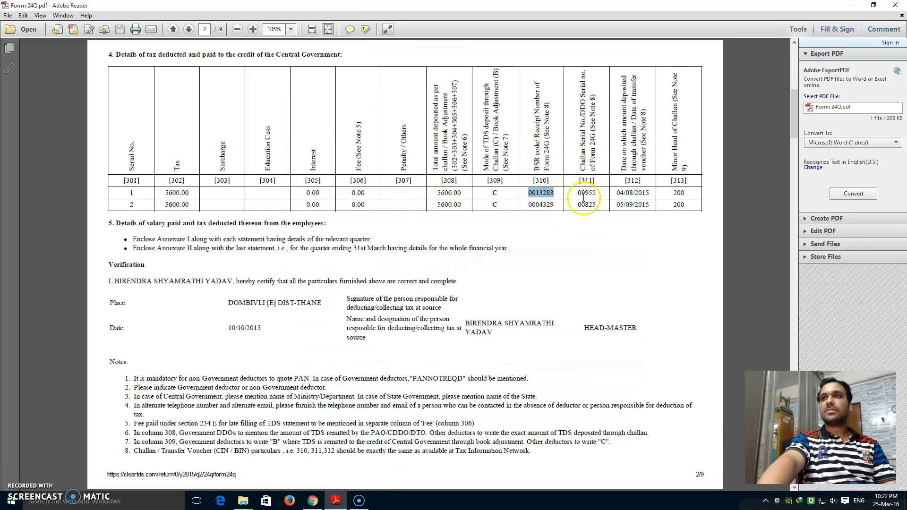
pyautogui.moveTo(578, 192); pyautogui.dragTo(592, 193)
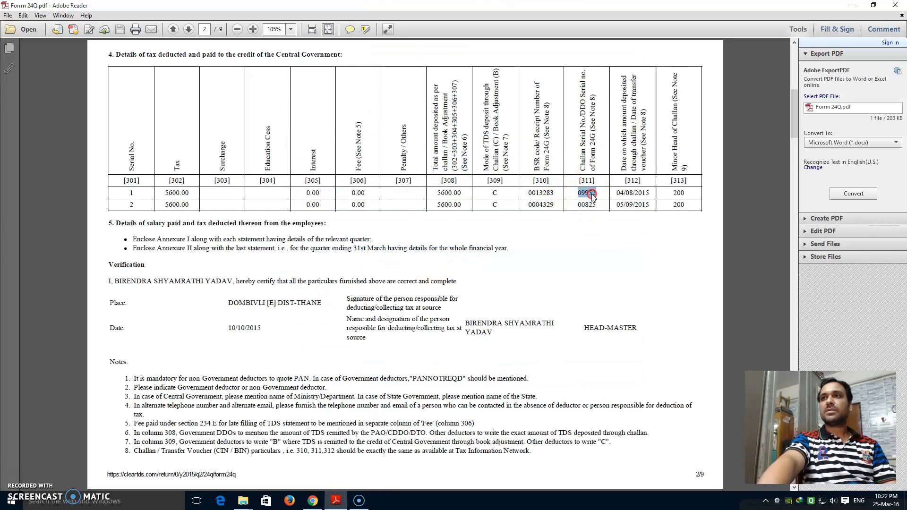
pyautogui.rightClick(592, 193)
pyautogui.click(604, 201)
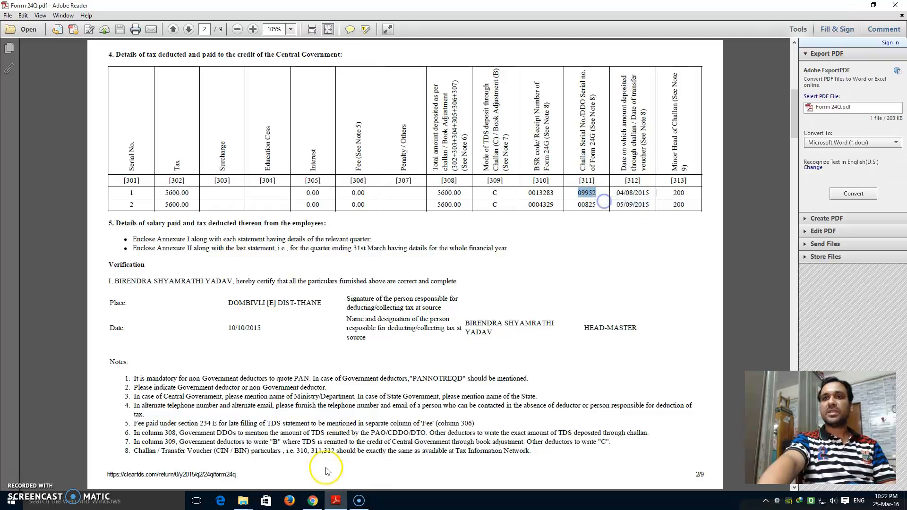
# Correct the challan fields to serial number 09952 and amount 5600.00.
pyautogui.click(313, 501)
pyautogui.click(381, 305)
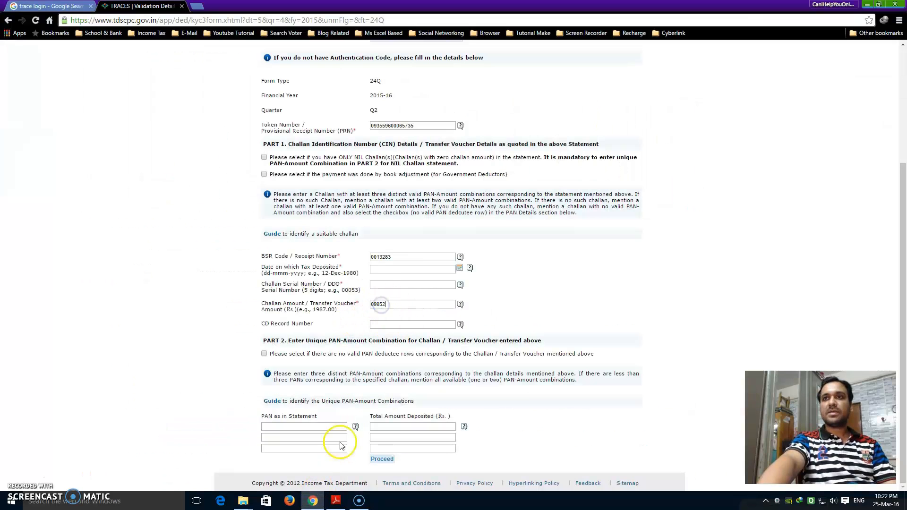
pyautogui.click(337, 501)
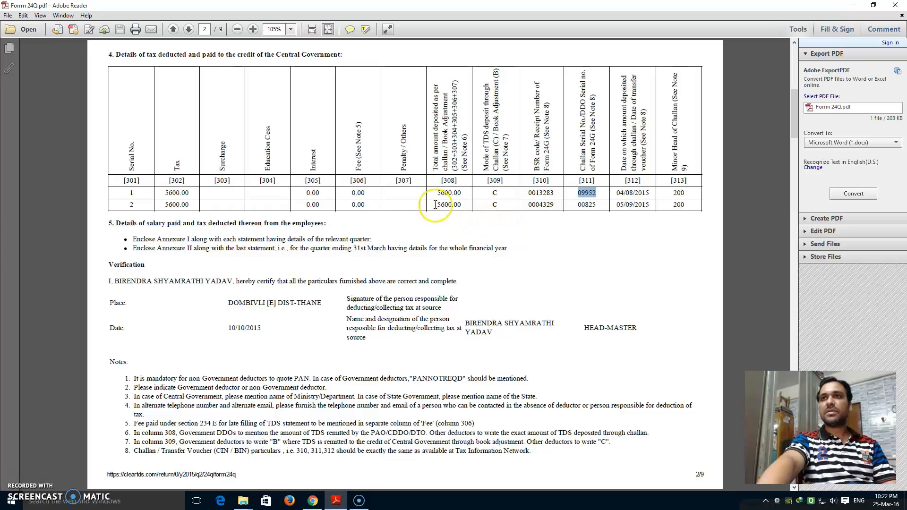
pyautogui.click(314, 504)
pyautogui.click(383, 286)
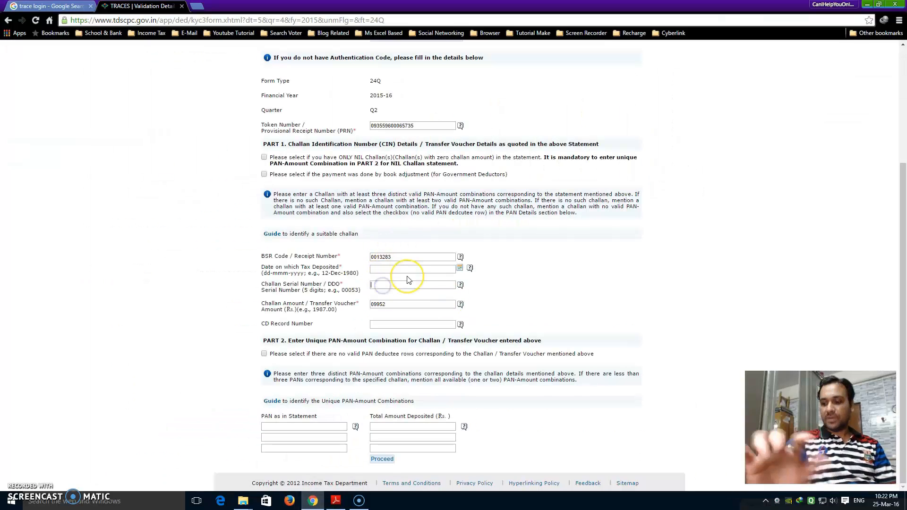
pyautogui.write('5600.')
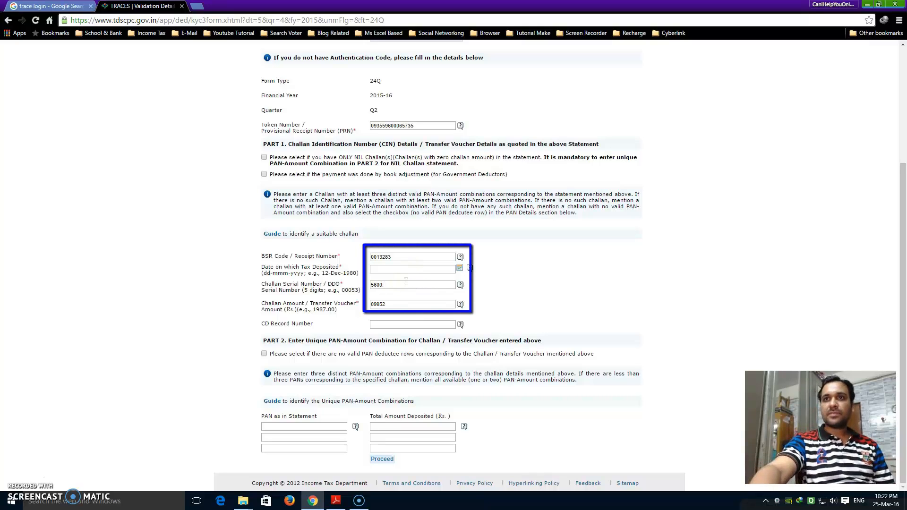
pyautogui.moveTo(396, 302); pyautogui.dragTo(339, 314)
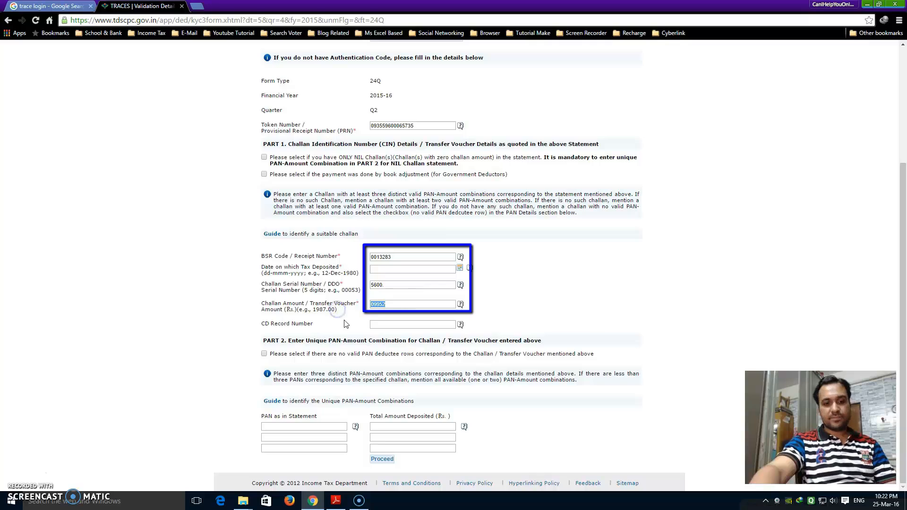
pyautogui.press('BackSpace')
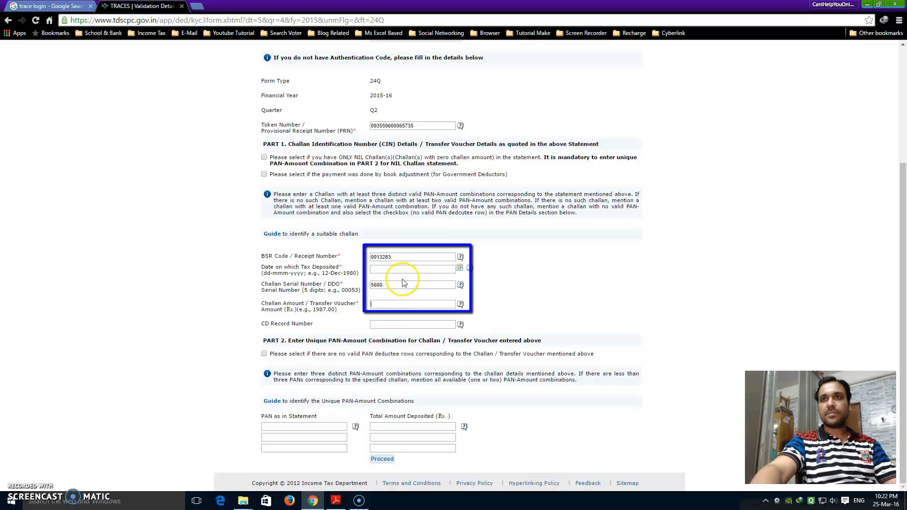
pyautogui.moveTo(403, 282); pyautogui.dragTo(346, 289)
pyautogui.hotkey('ctrl', 'v')
pyautogui.click(382, 303)
pyautogui.write('5600.00')
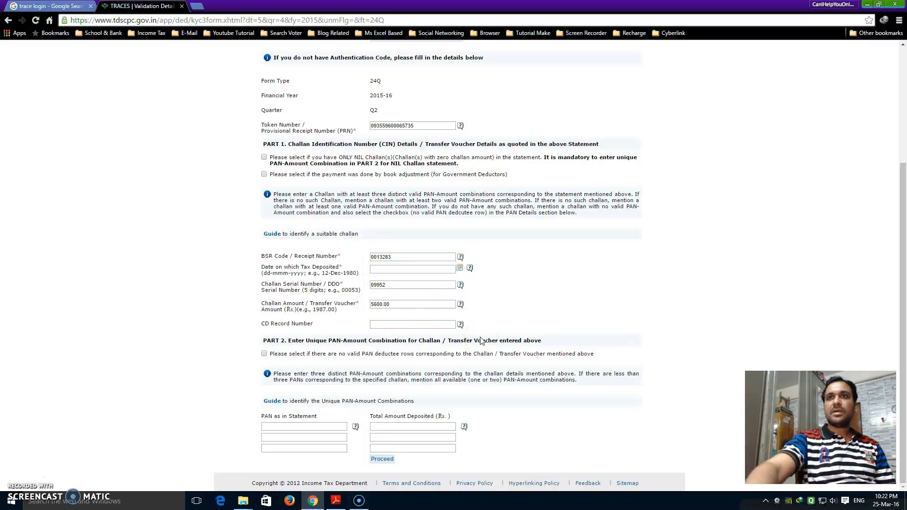
pyautogui.click(336, 500)
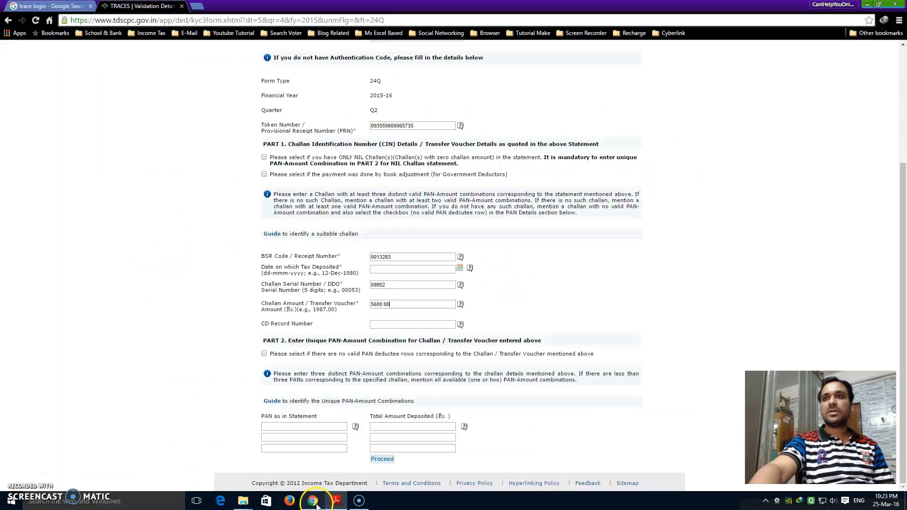
pyautogui.click(313, 501)
# Set the challan deposit date to 04-Aug-2015 from the calendar.
pyautogui.click(460, 268)
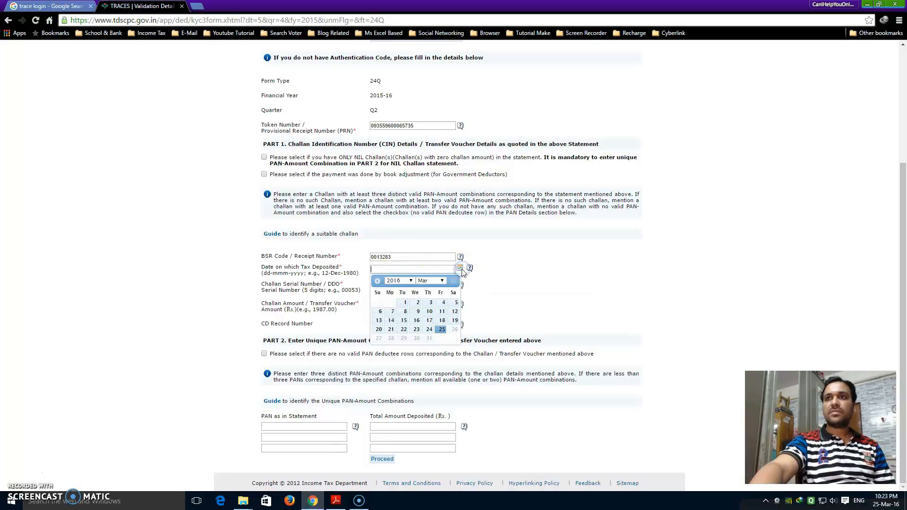
pyautogui.click(410, 282)
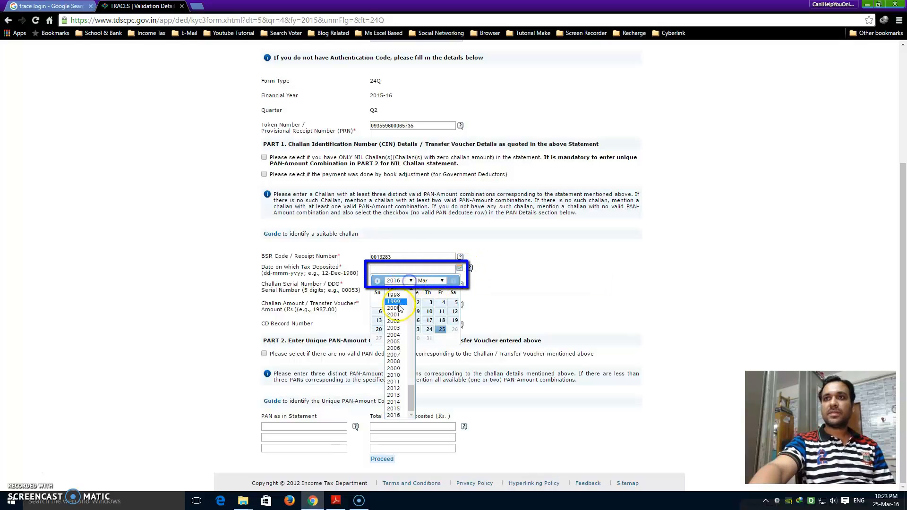
pyautogui.click(393, 407)
pyautogui.click(432, 281)
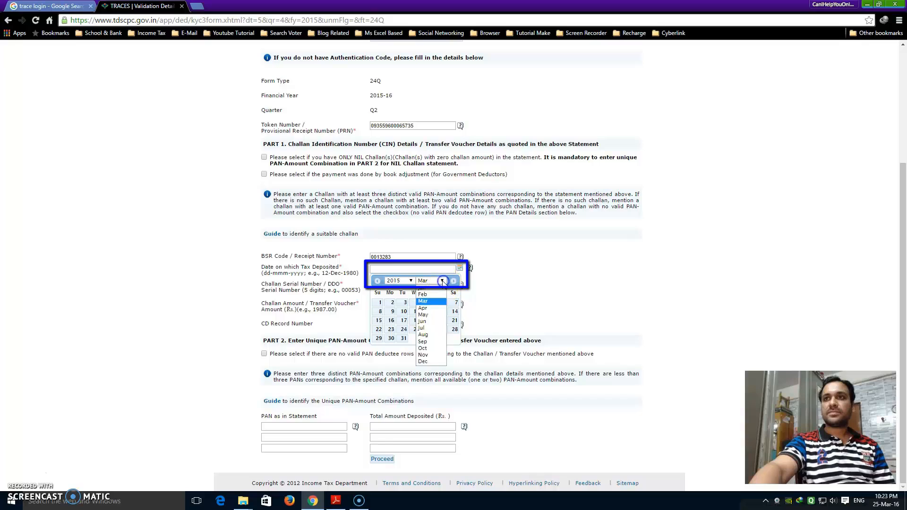
pyautogui.click(423, 335)
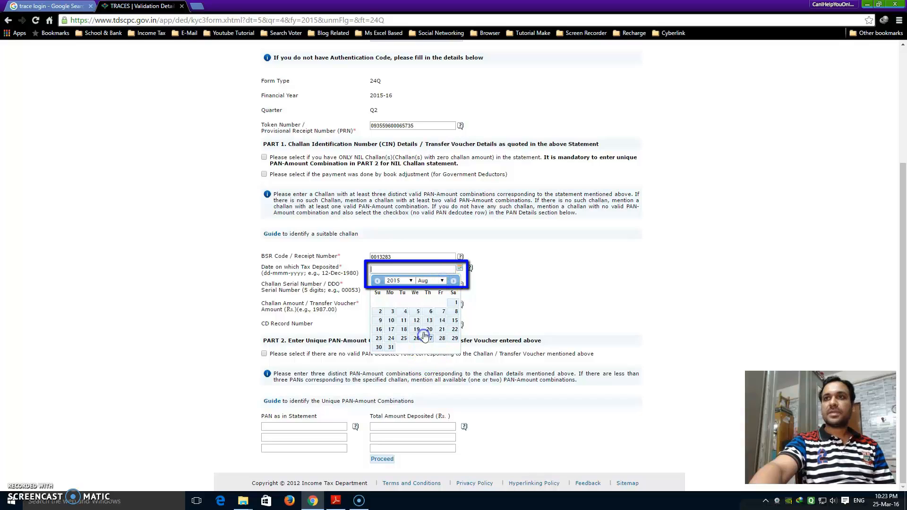
pyautogui.click(406, 311)
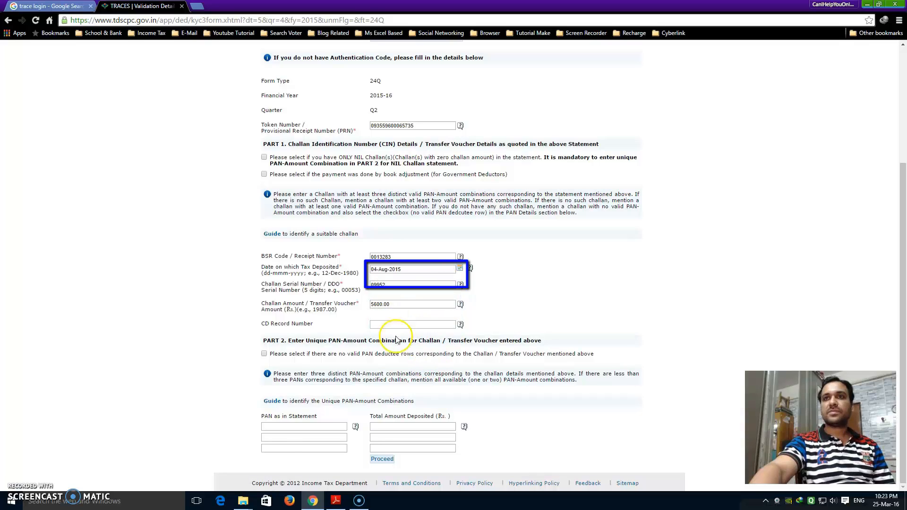
pyautogui.click(277, 427)
pyautogui.click(337, 501)
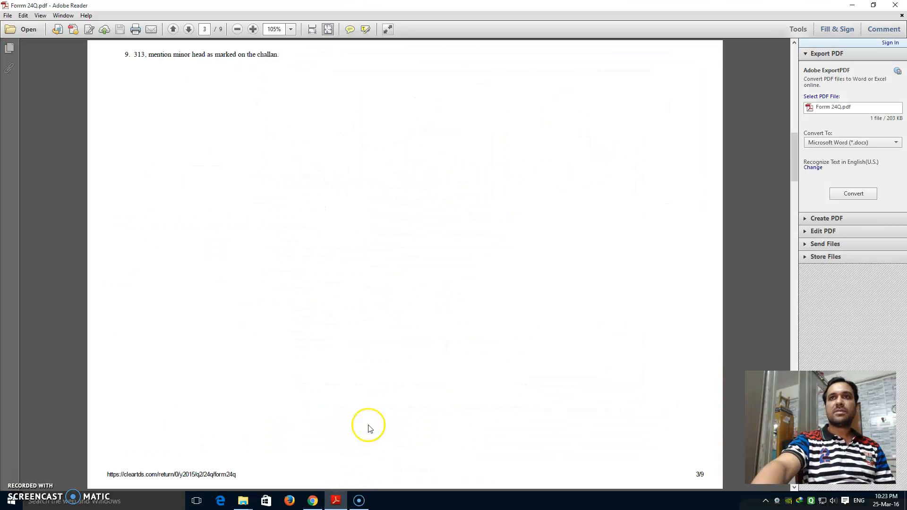
# Copy the first employee's PAN from the Form 24Q annexure into the first TRACES PAN field.
pyautogui.click(187, 346)
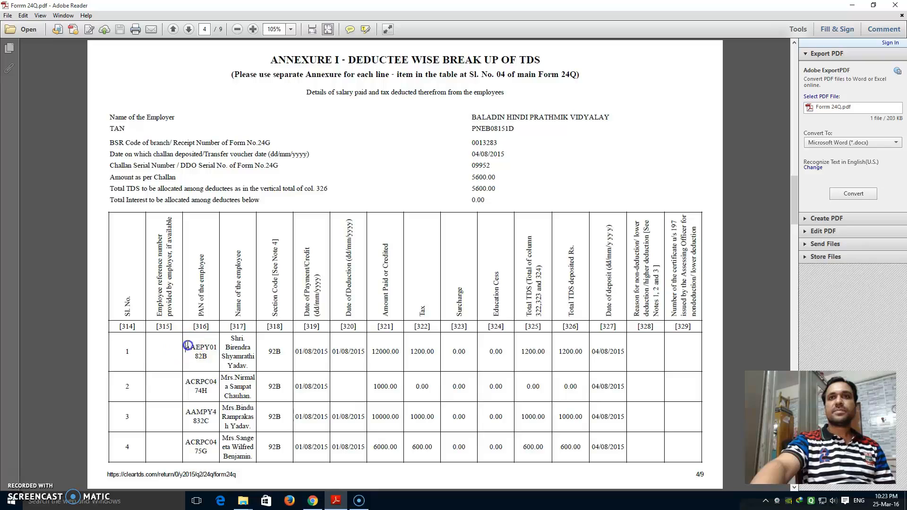
pyautogui.rightClick(213, 353)
pyautogui.click(187, 347)
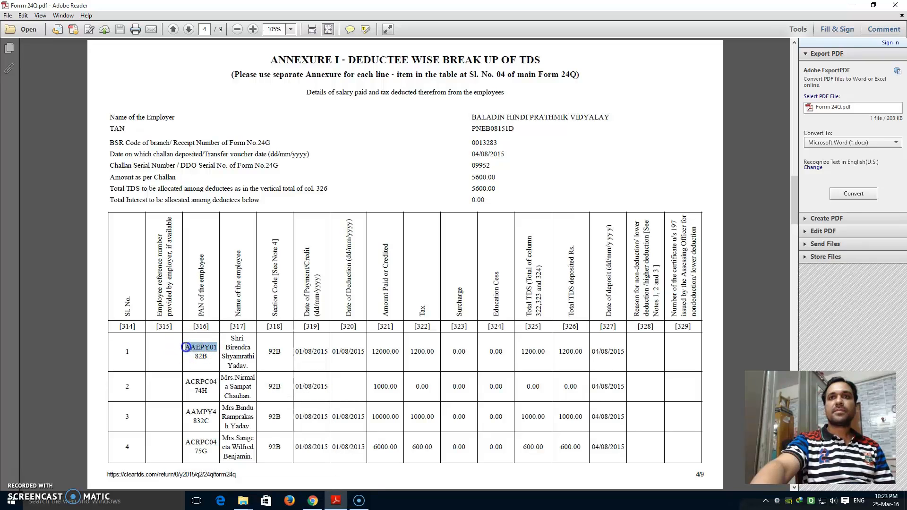
pyautogui.rightClick(206, 346)
pyautogui.click(215, 352)
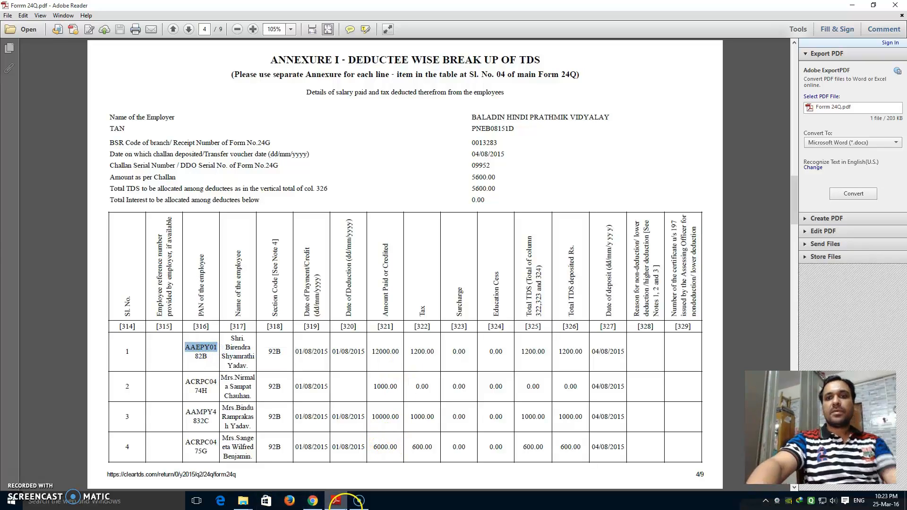
pyautogui.moveTo(343, 502)
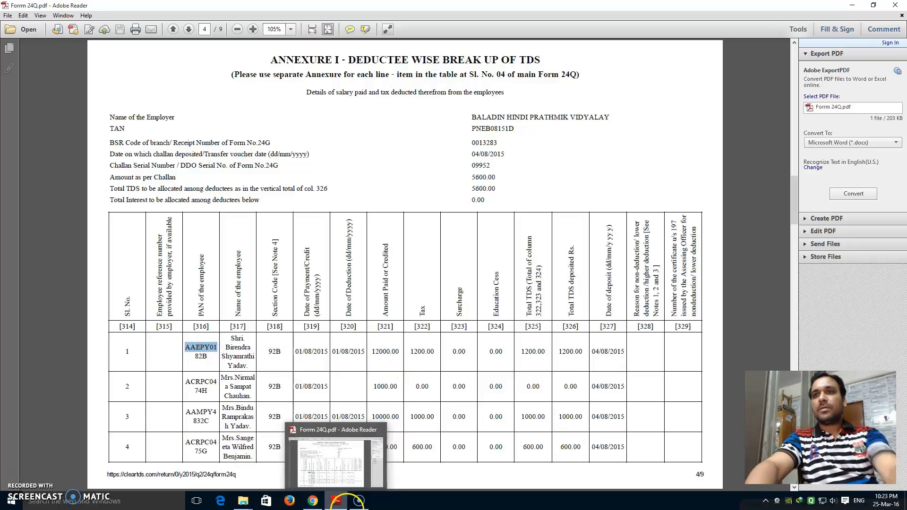
pyautogui.click(311, 502)
pyautogui.click(285, 426)
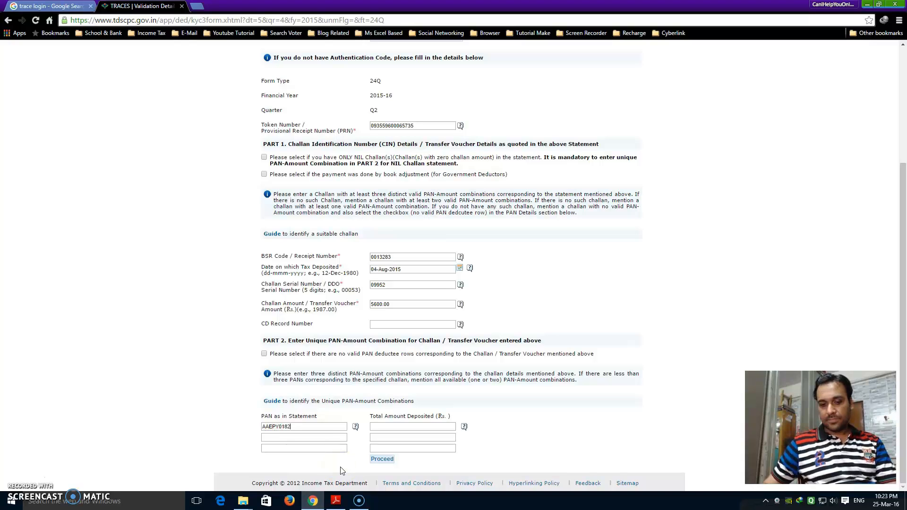
pyautogui.click(304, 430)
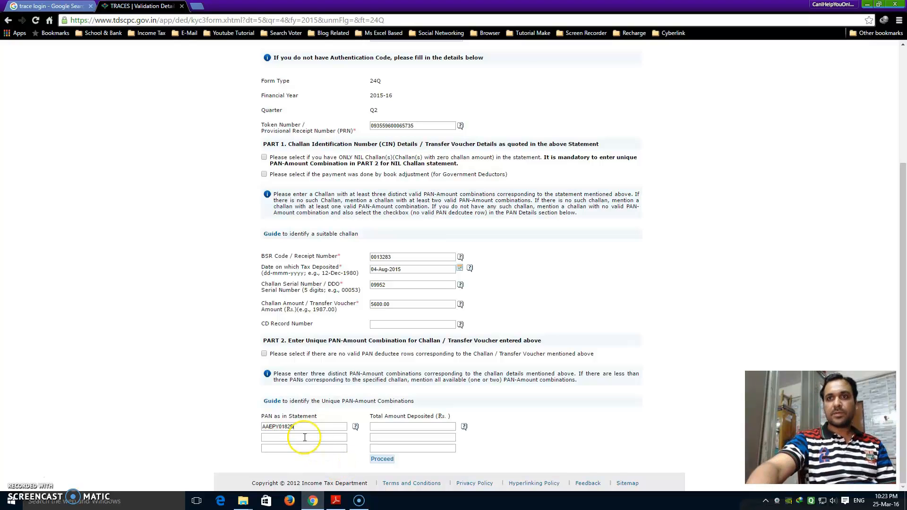
# Copy the second employee's PAN from the annexure into TRACES.
pyautogui.click(343, 502)
pyautogui.moveTo(186, 383); pyautogui.dragTo(215, 383)
pyautogui.rightClick(205, 376)
pyautogui.click(213, 381)
pyautogui.click(312, 504)
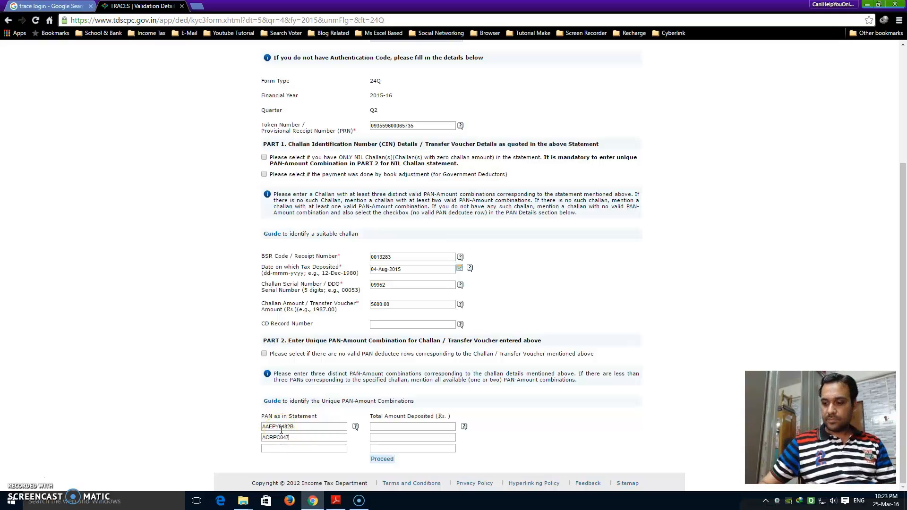
# Copy the third employee's PAN into TRACES and dismiss the invalid PAN warning.
pyautogui.click(336, 501)
pyautogui.moveTo(185, 412); pyautogui.dragTo(217, 414)
pyautogui.rightClick(217, 414)
pyautogui.click(253, 419)
pyautogui.click(313, 502)
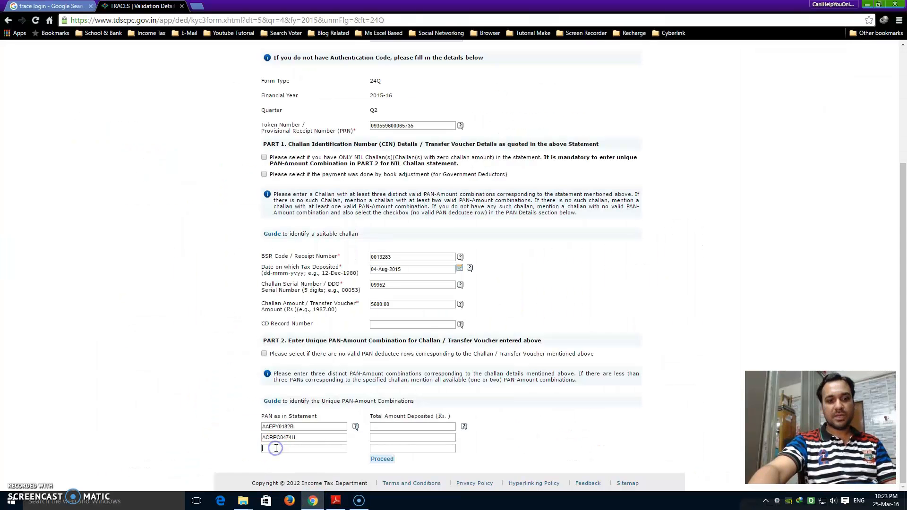
pyautogui.moveTo(336, 500)
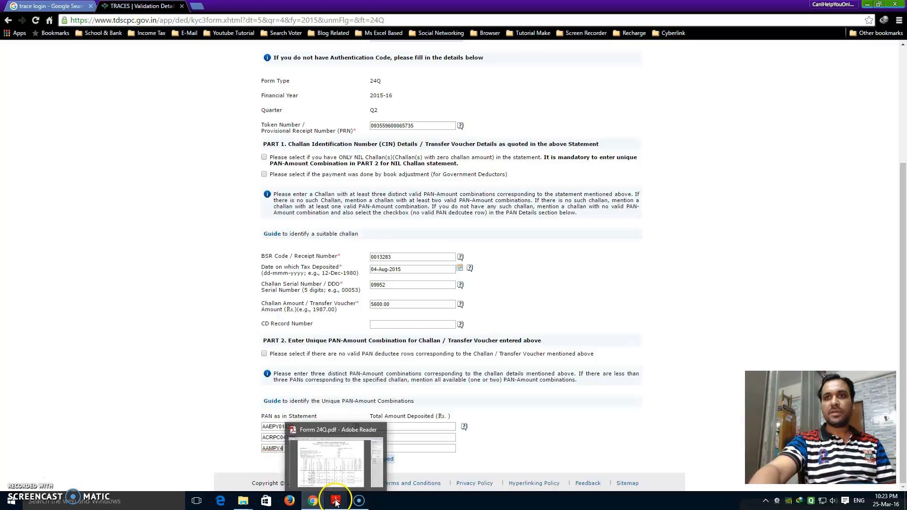
pyautogui.click(345, 467)
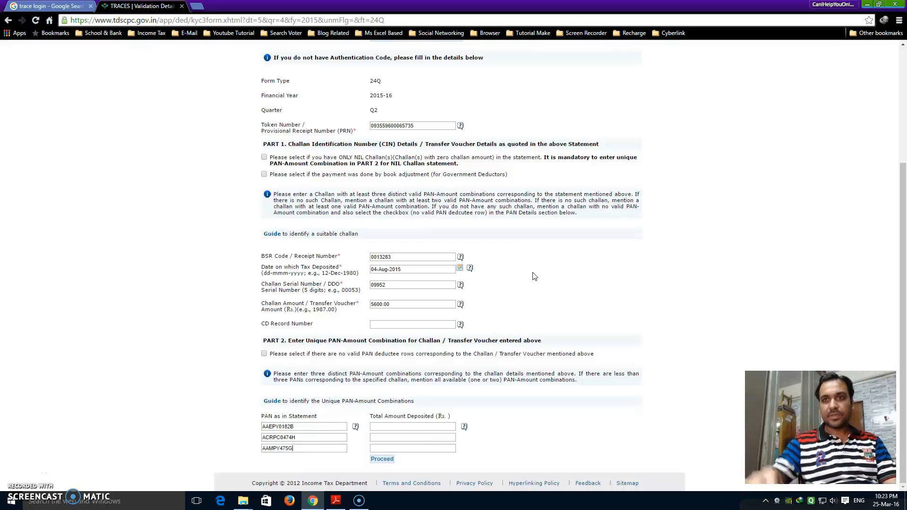
pyautogui.moveTo(336, 500)
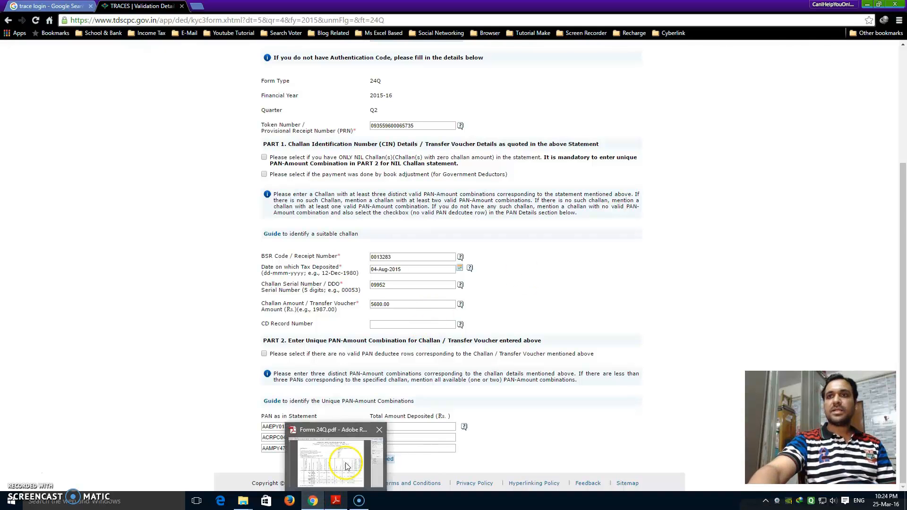
pyautogui.moveTo(347, 467)
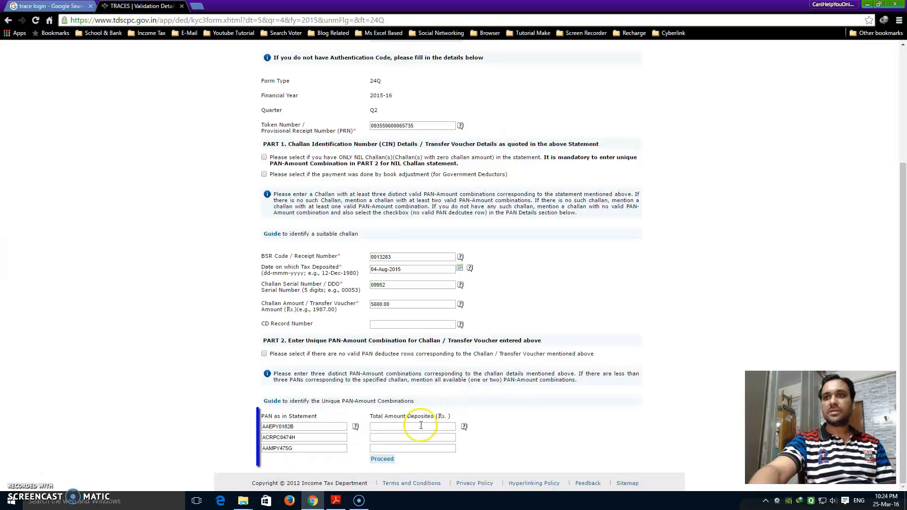
pyautogui.click(439, 418)
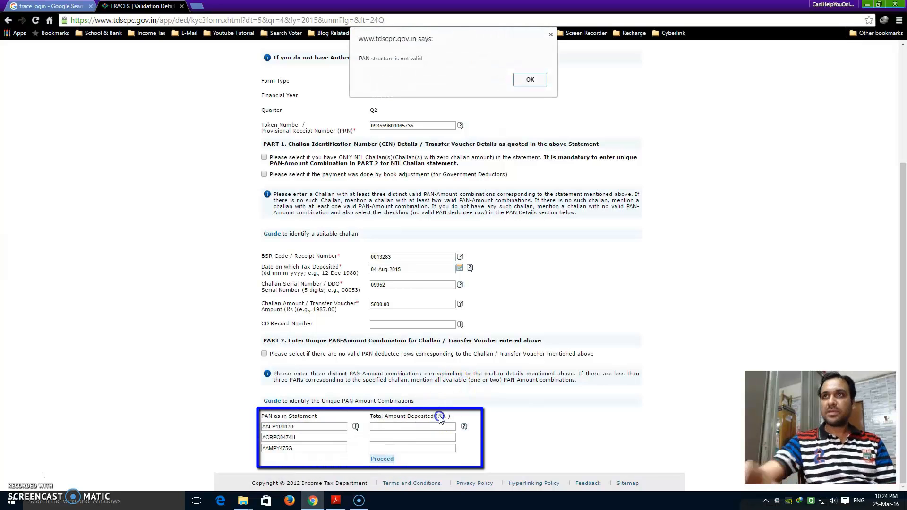
pyautogui.click(528, 80)
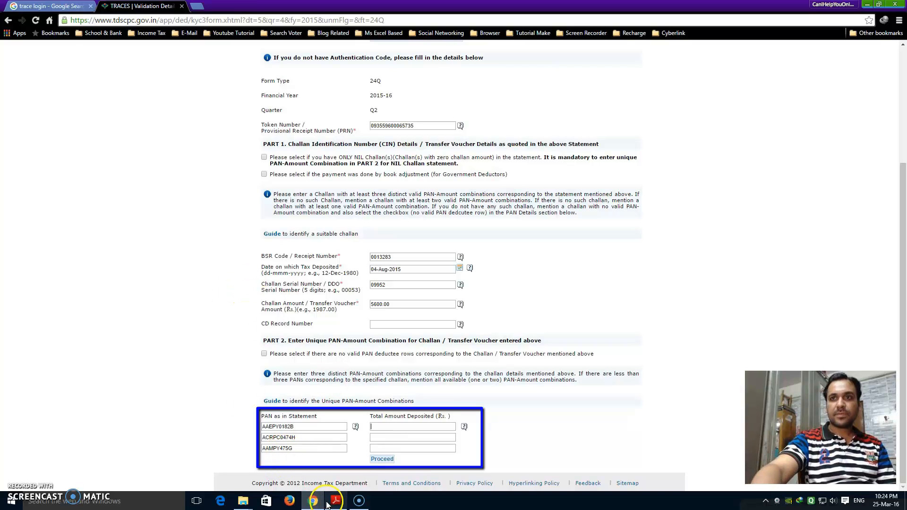
# Recheck the third PAN in the PDF and retype its ending correctly in TRACES.
pyautogui.moveTo(336, 501)
pyautogui.click(347, 463)
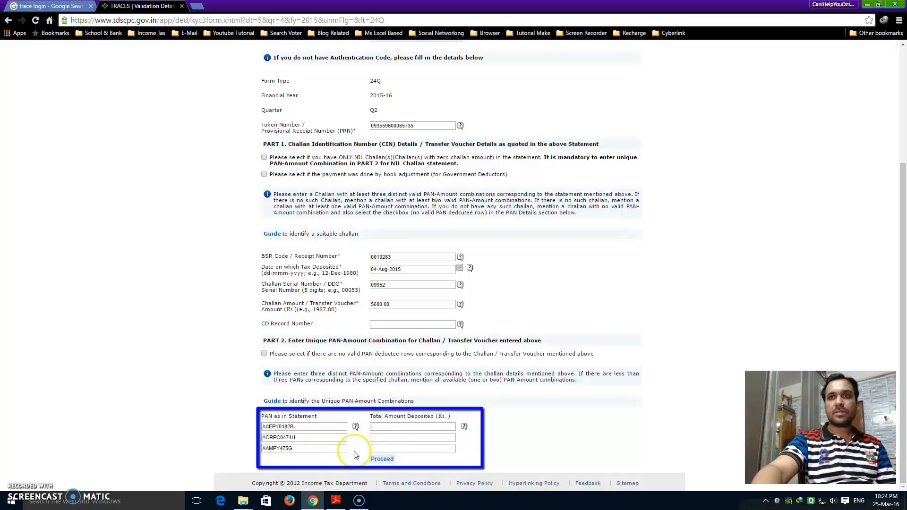
pyautogui.click(301, 449)
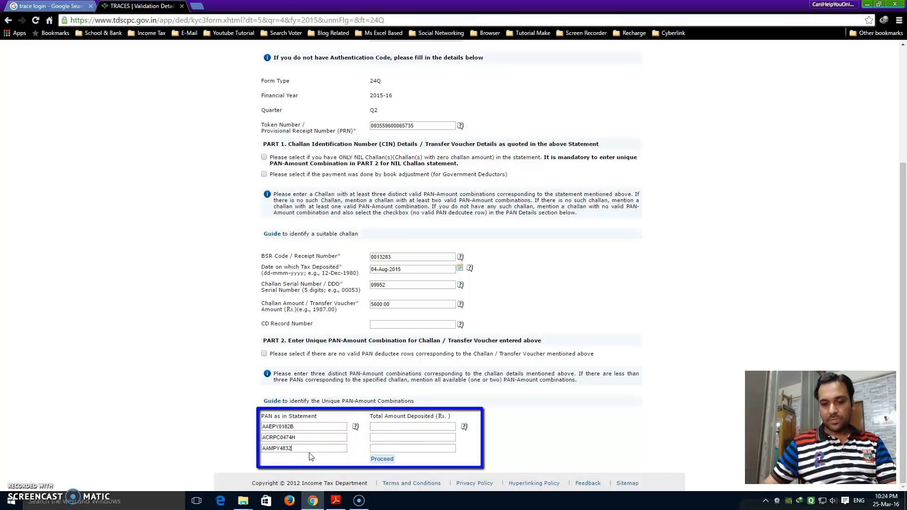
pyautogui.moveTo(336, 500)
pyautogui.moveTo(333, 463)
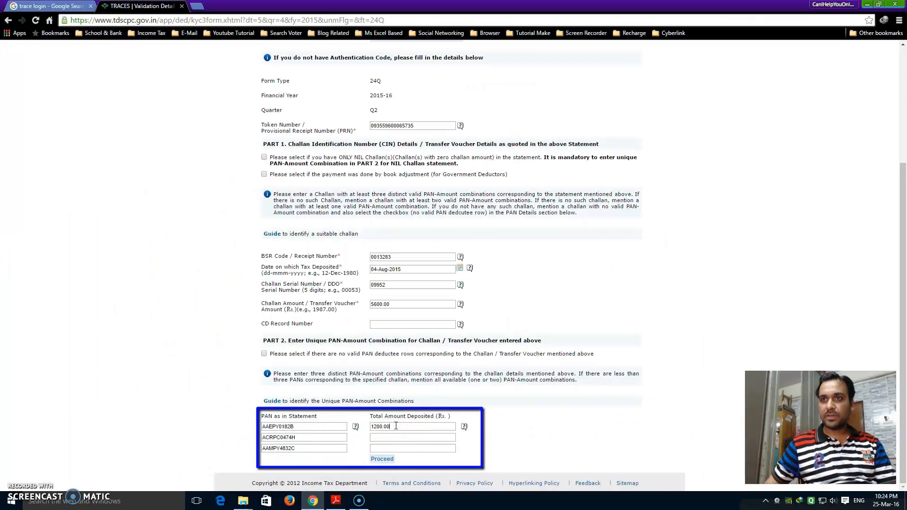
# Enter 0.00 and 1000.00 as the second and third PAN amounts and submit the details.
pyautogui.click(397, 438)
pyautogui.write('0.00')
pyautogui.click(396, 448)
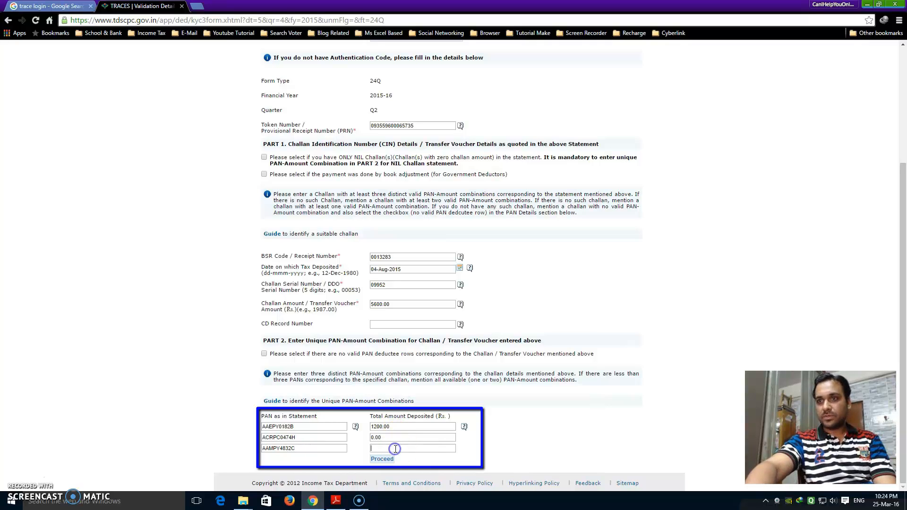
pyautogui.write('1000.00')
pyautogui.click(564, 427)
pyautogui.click(382, 460)
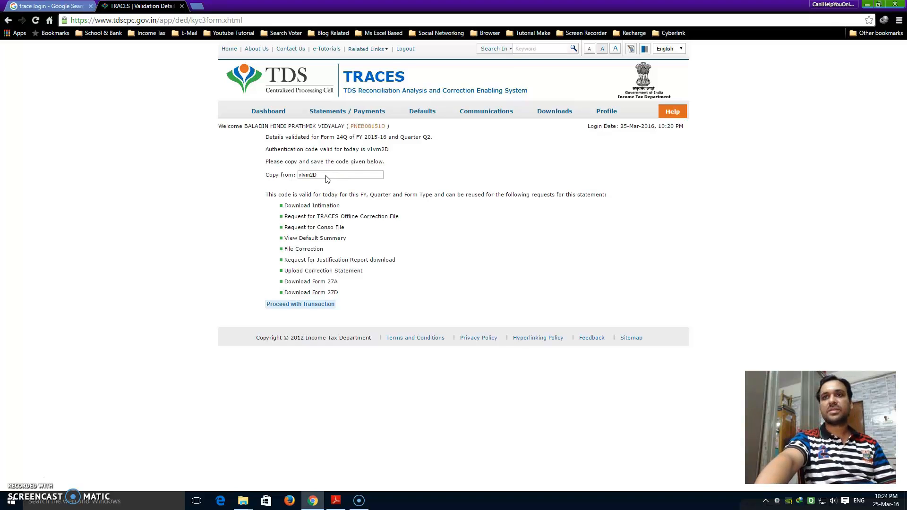
# Proceed past the authentication code page to the Downloads menu.
pyautogui.click(294, 310)
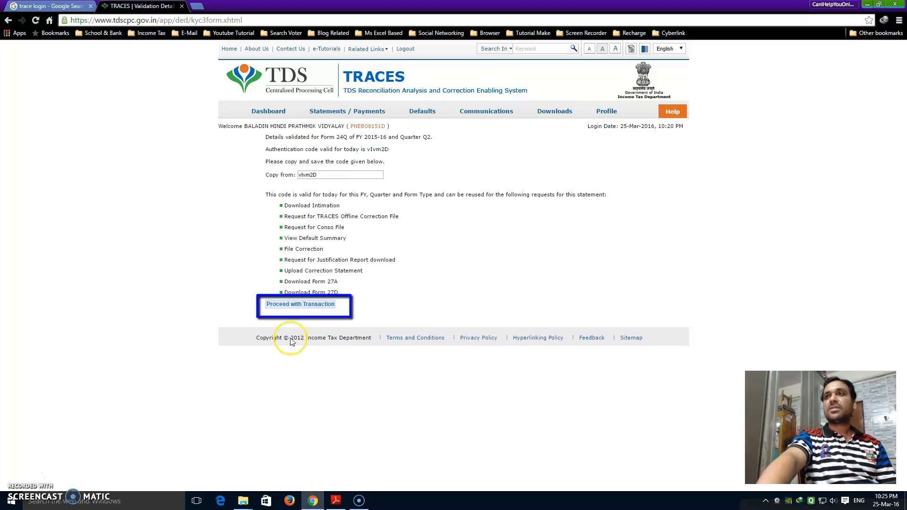
pyautogui.click(557, 127)
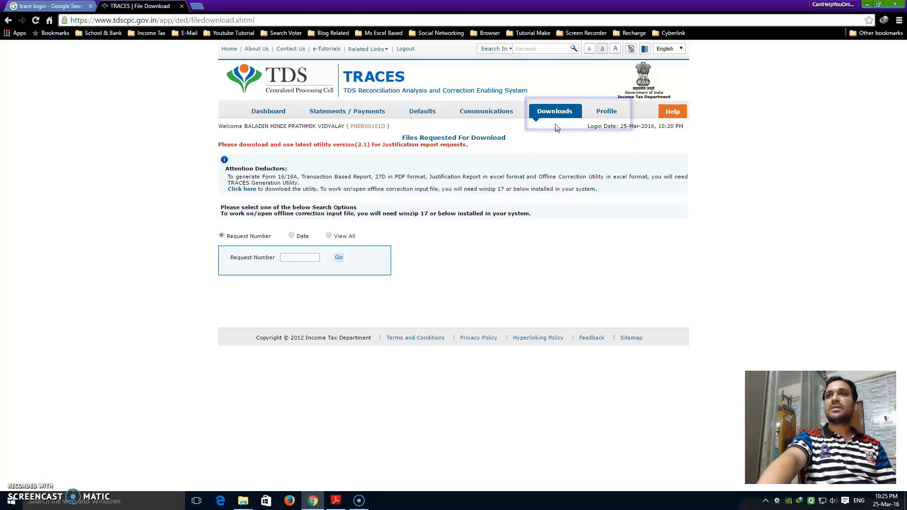
# List all requested downloads and select the 2015-16 Q2 NSDL Conso File row.
pyautogui.click(560, 125)
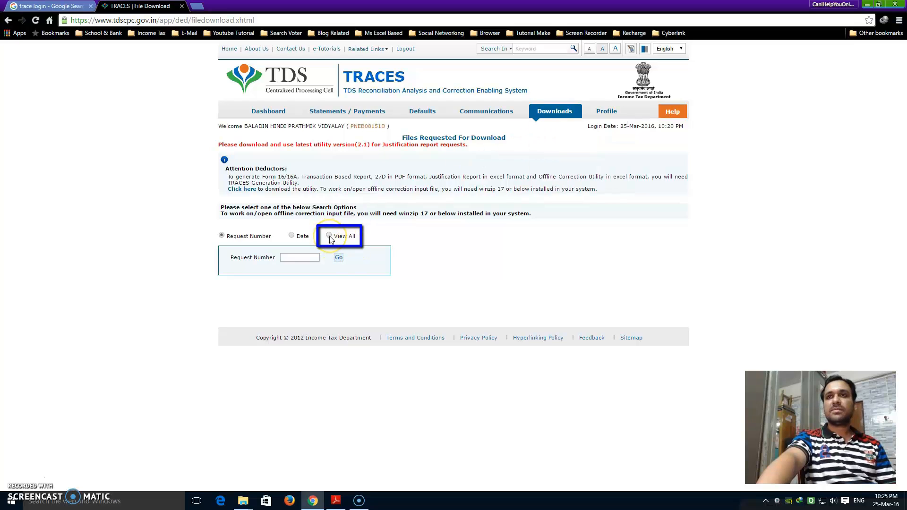
pyautogui.click(330, 237)
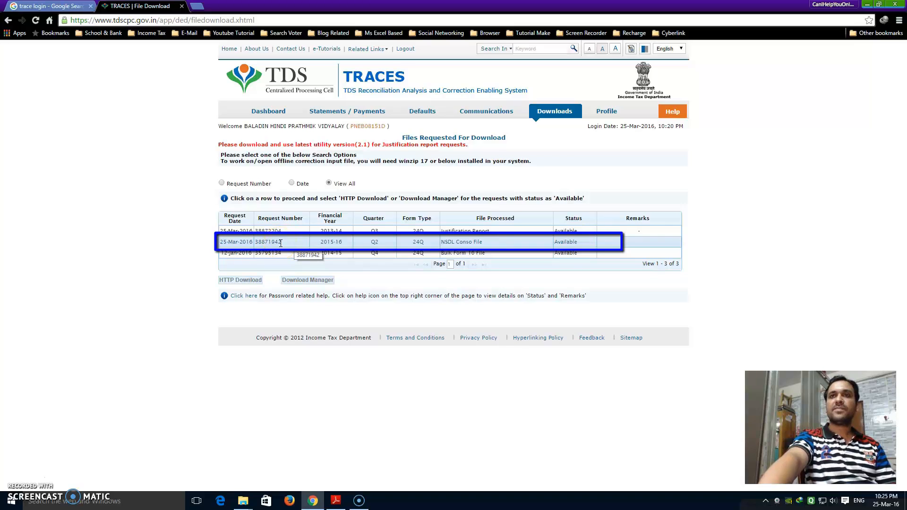
pyautogui.click(565, 242)
pyautogui.doubleClick(559, 243)
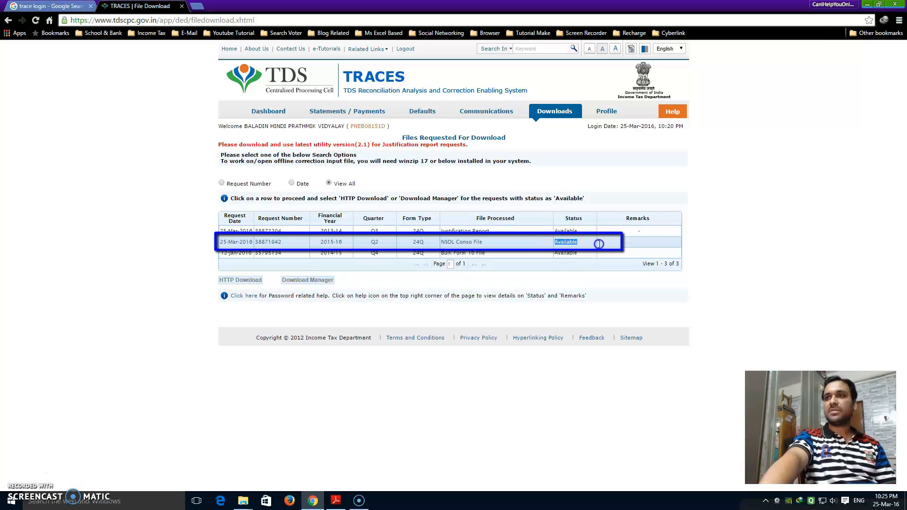
pyautogui.click(742, 287)
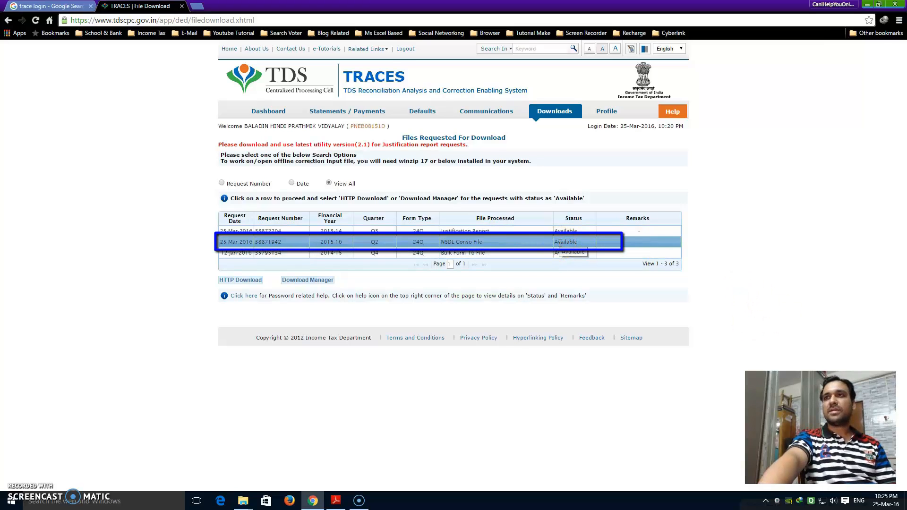
pyautogui.click(758, 256)
pyautogui.click(475, 243)
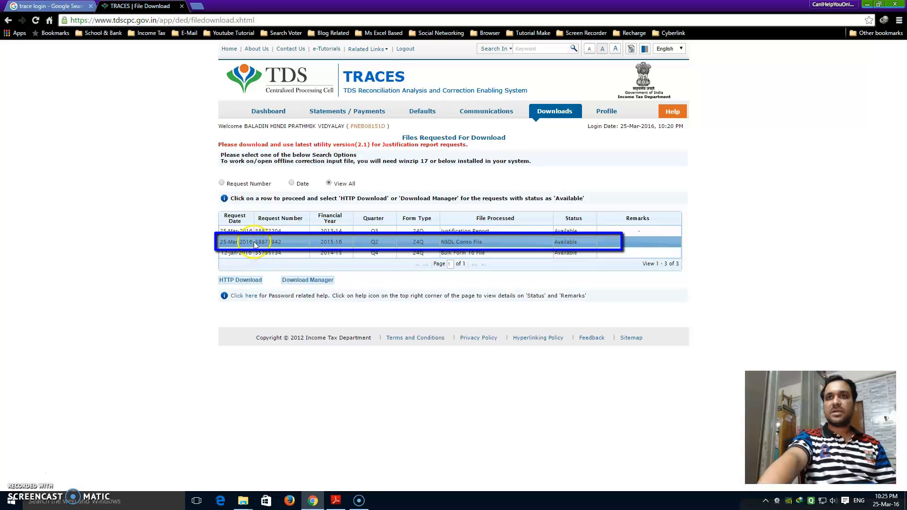
pyautogui.click(288, 242)
# Copy the Conso file's request number and start its HTTP download.
pyautogui.moveTo(257, 243); pyautogui.dragTo(290, 243)
pyautogui.rightClick(272, 243)
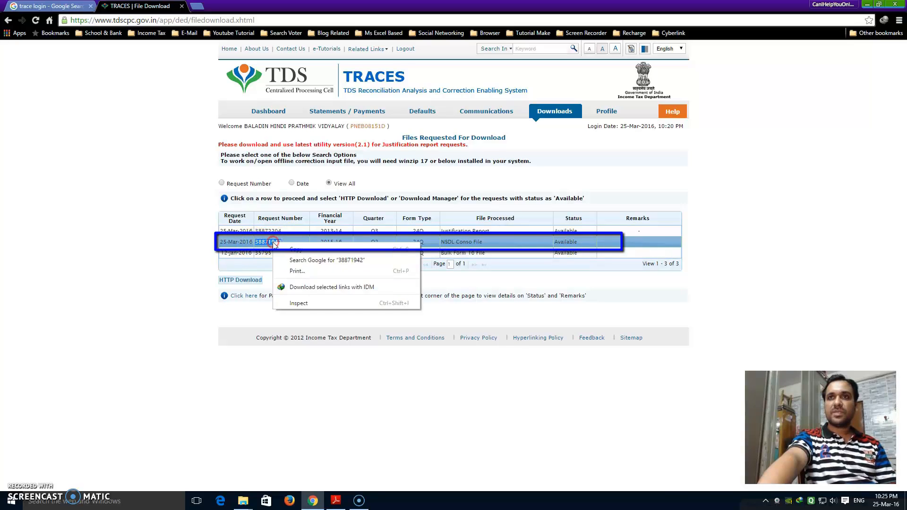
pyautogui.click(297, 247)
pyautogui.rightClick(268, 242)
pyautogui.click(291, 247)
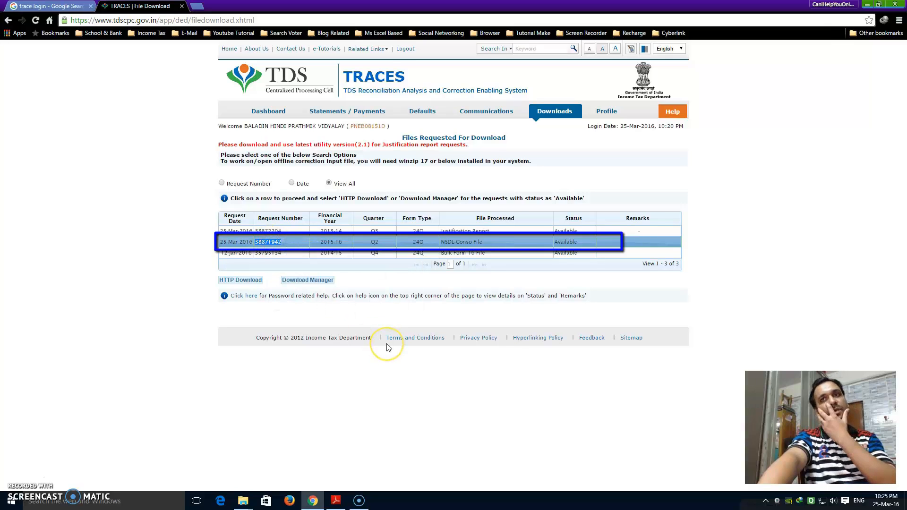
pyautogui.click(233, 281)
pyautogui.click(234, 283)
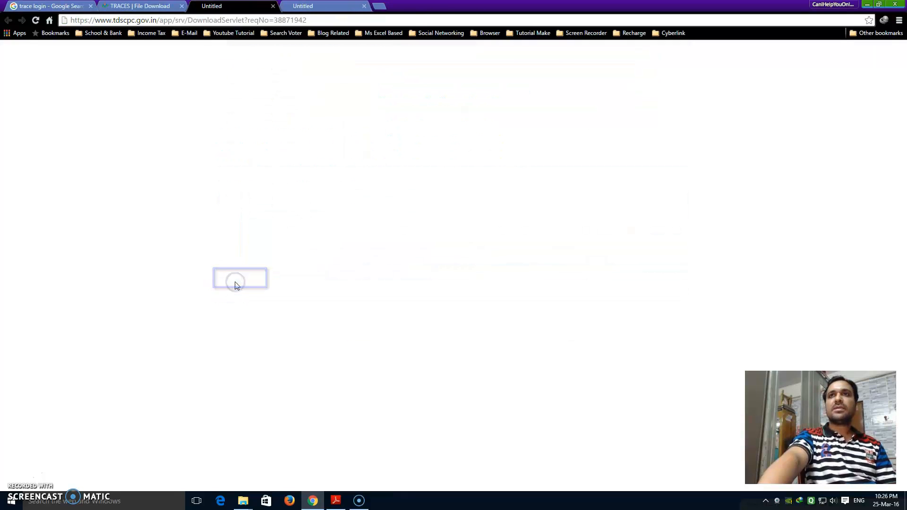
# Save the Conso zip into a newly created Downloads\Compressed folder and open that folder.
pyautogui.click(444, 282)
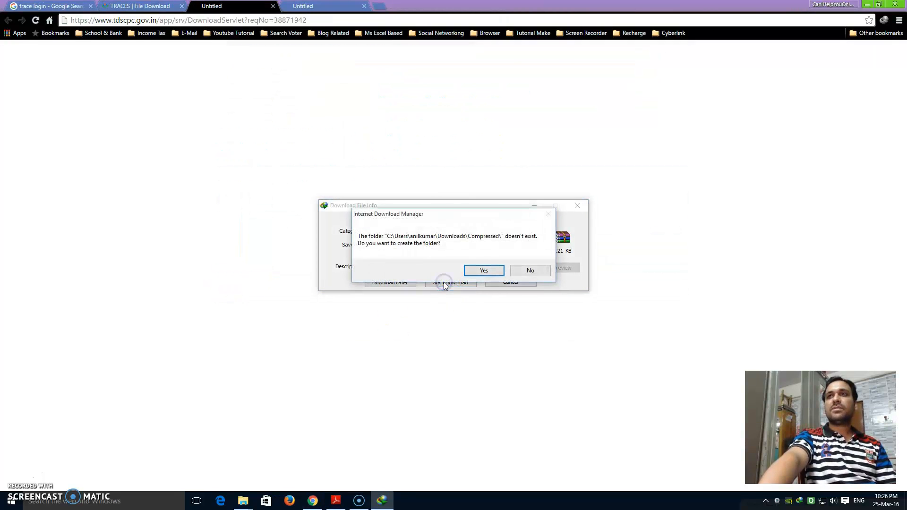
pyautogui.click(486, 270)
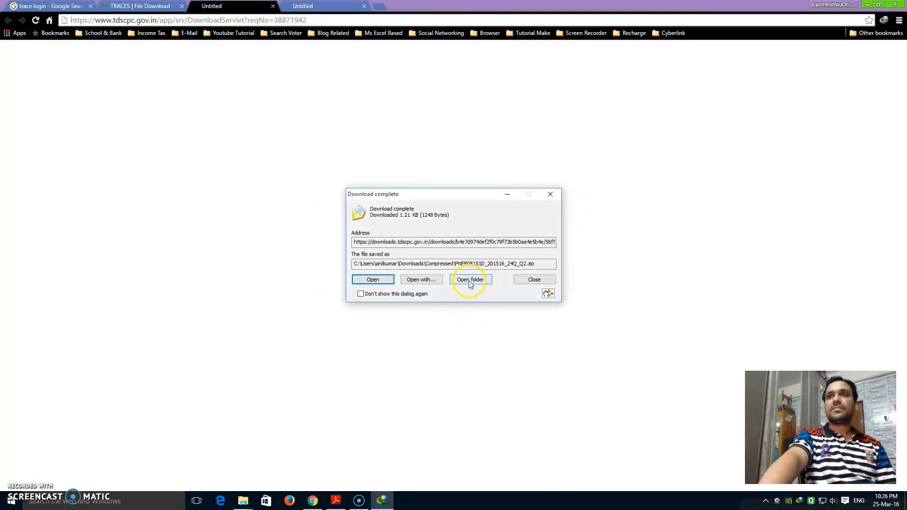
pyautogui.click(467, 282)
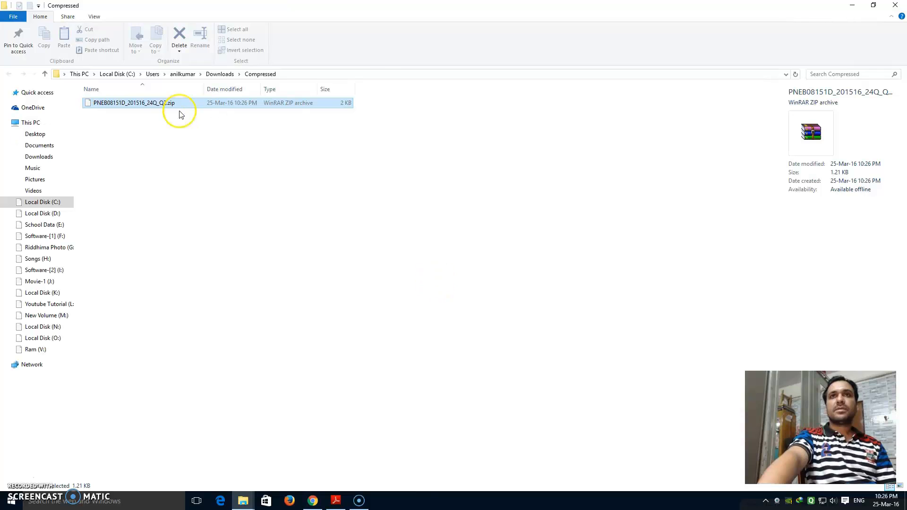
# Extract the Conso zip in place using the TAN_RequestNumber password, producing the 24Q Q2 .tds file.
pyautogui.rightClick(125, 104)
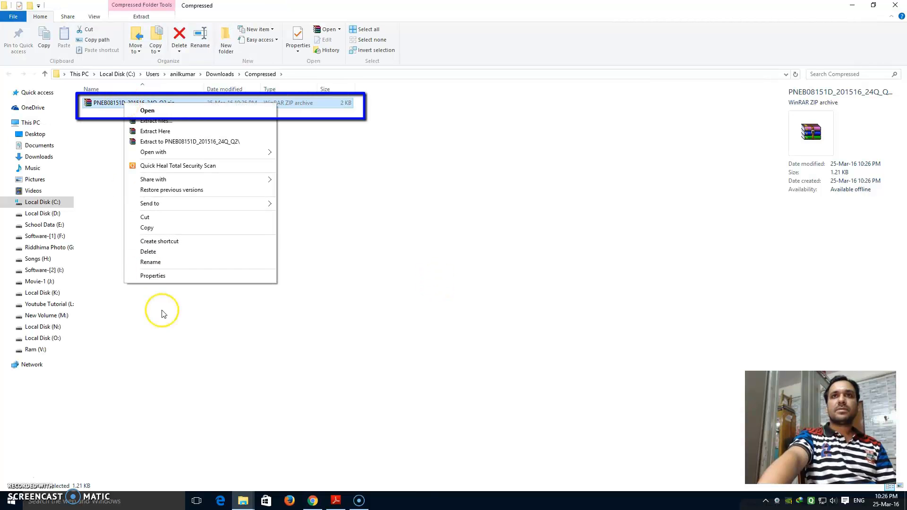
pyautogui.click(313, 501)
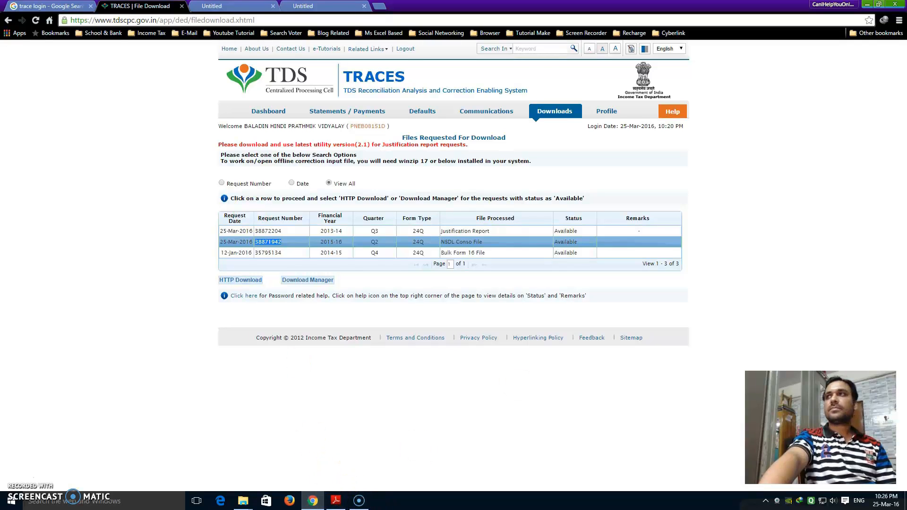
pyautogui.click(867, 4)
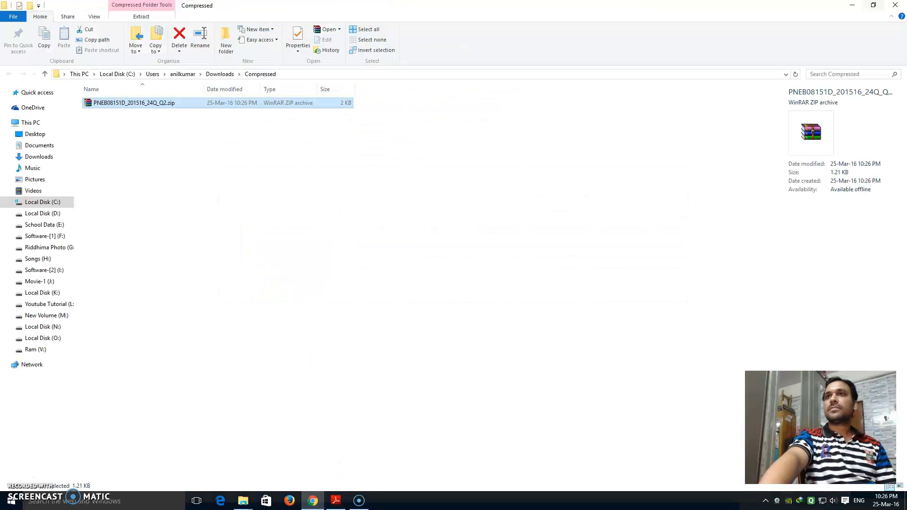
pyautogui.rightClick(115, 104)
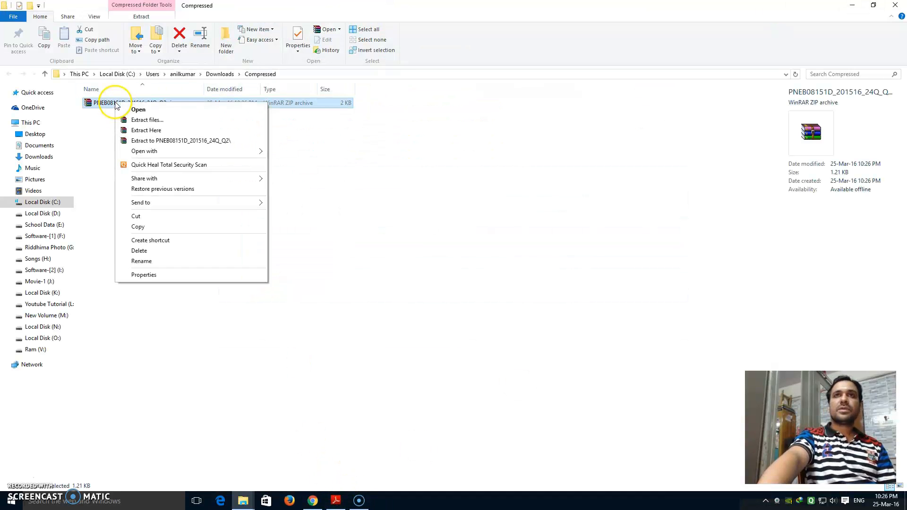
pyautogui.click(138, 132)
pyautogui.click(397, 249)
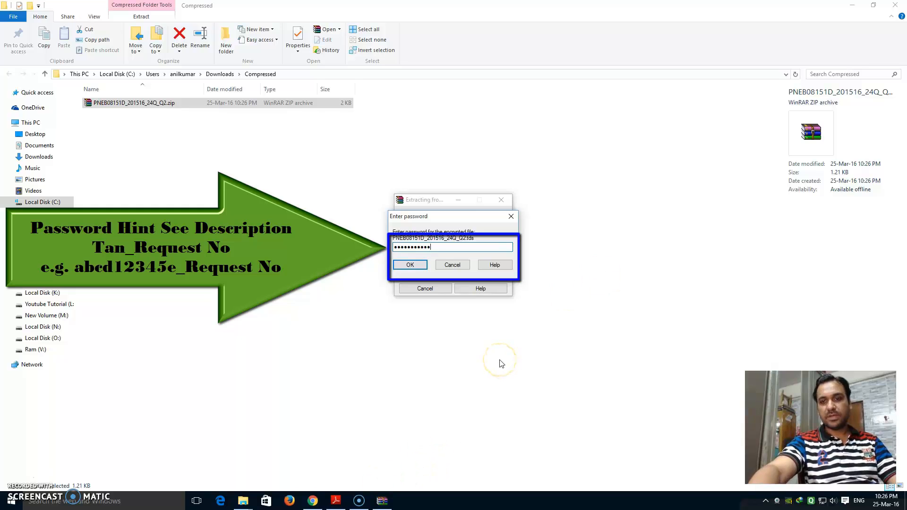
pyautogui.moveTo(333, 505)
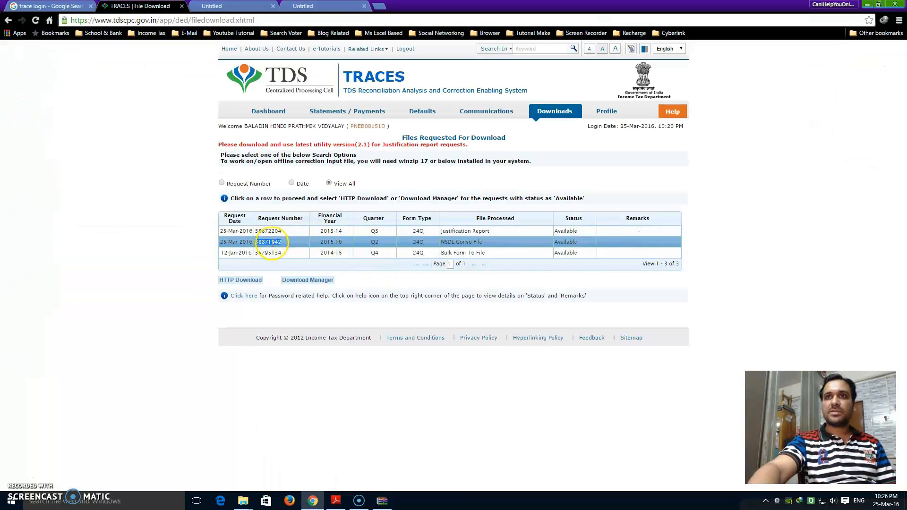
pyautogui.click(381, 501)
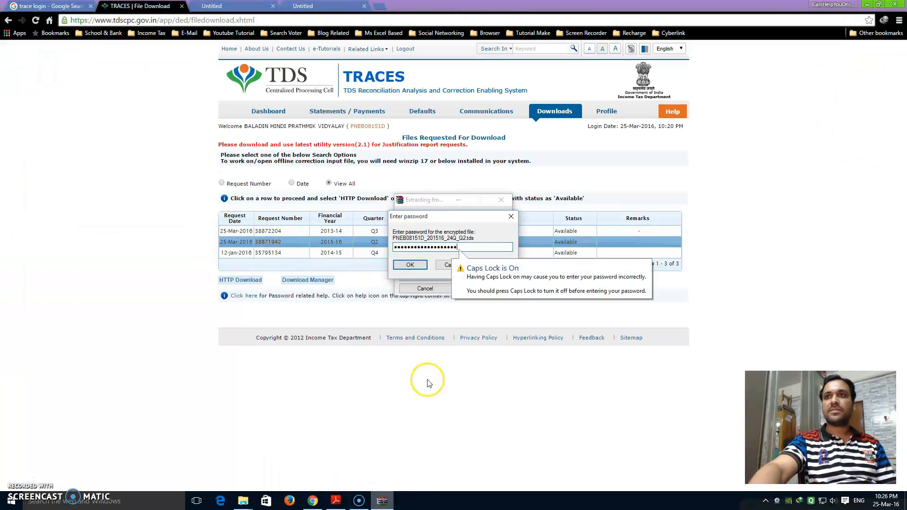
pyautogui.click(411, 266)
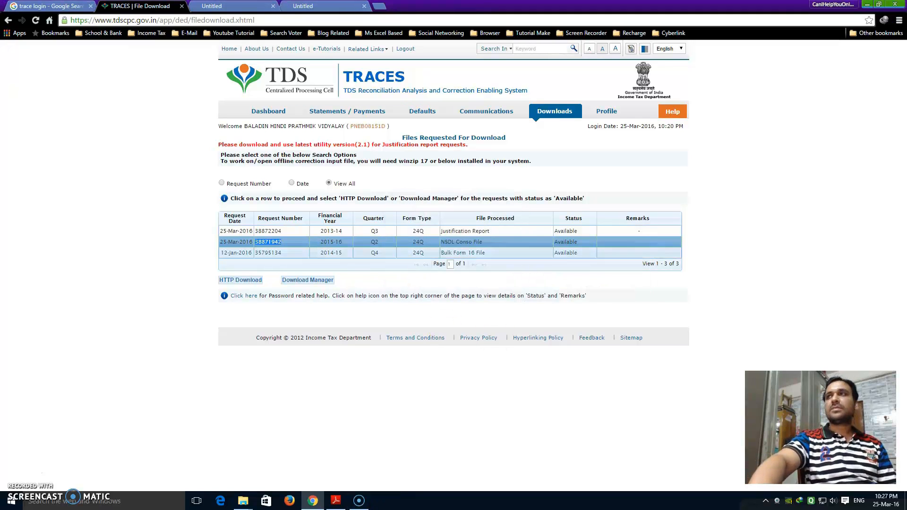
pyautogui.click(872, 4)
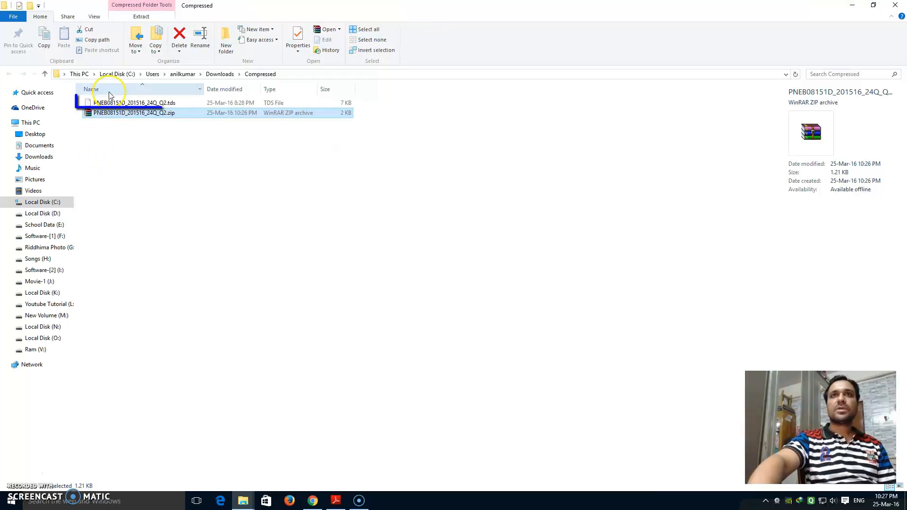
# Cut the extracted 24Q Q2 .tds file in the folder.
pyautogui.click(149, 144)
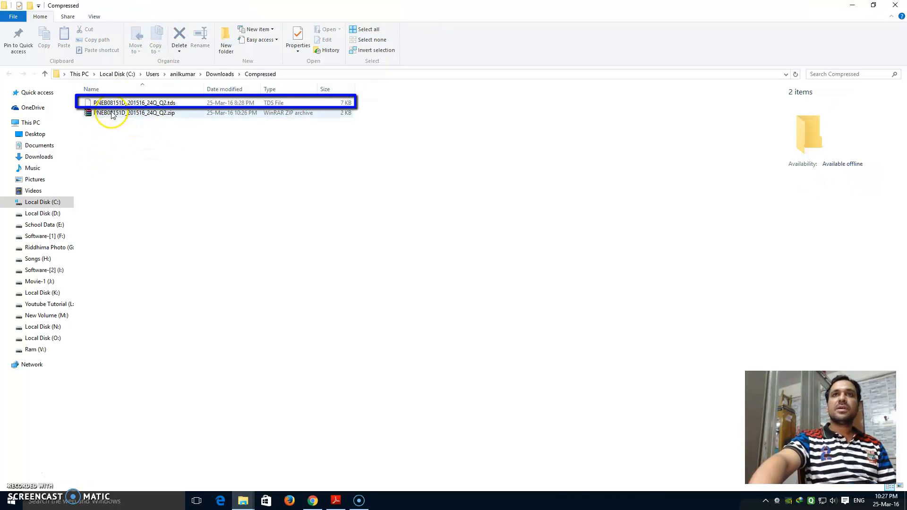
pyautogui.rightClick(109, 104)
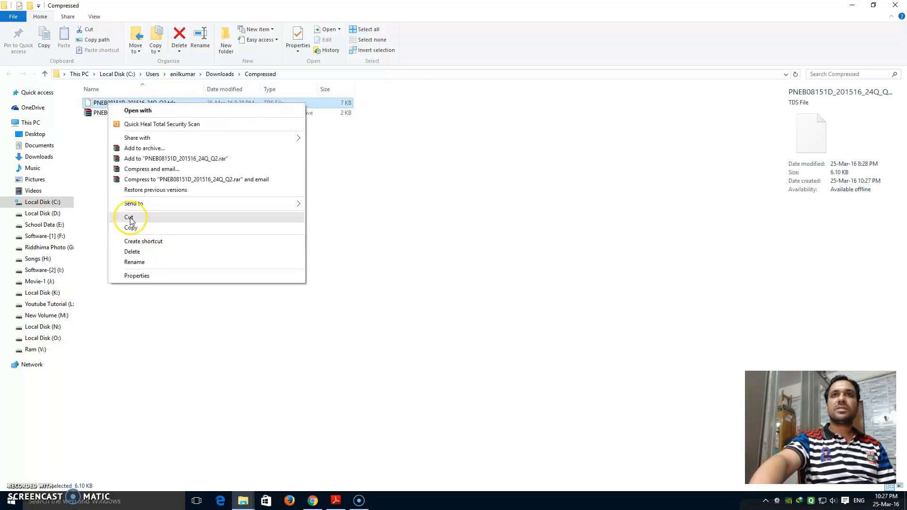
pyautogui.click(131, 218)
# Minimize Explorer and Adobe Reader, then refresh the desktop.
pyautogui.click(852, 5)
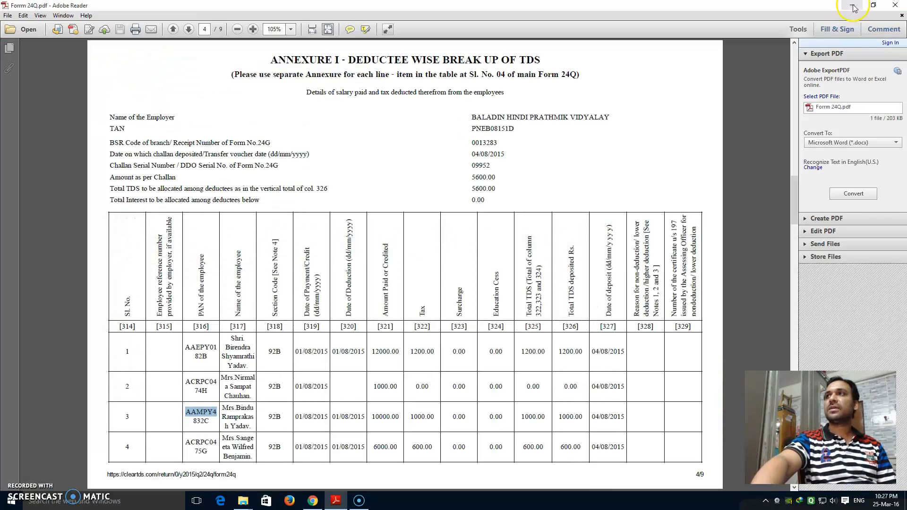
pyautogui.click(853, 5)
pyautogui.rightClick(404, 116)
pyautogui.click(419, 141)
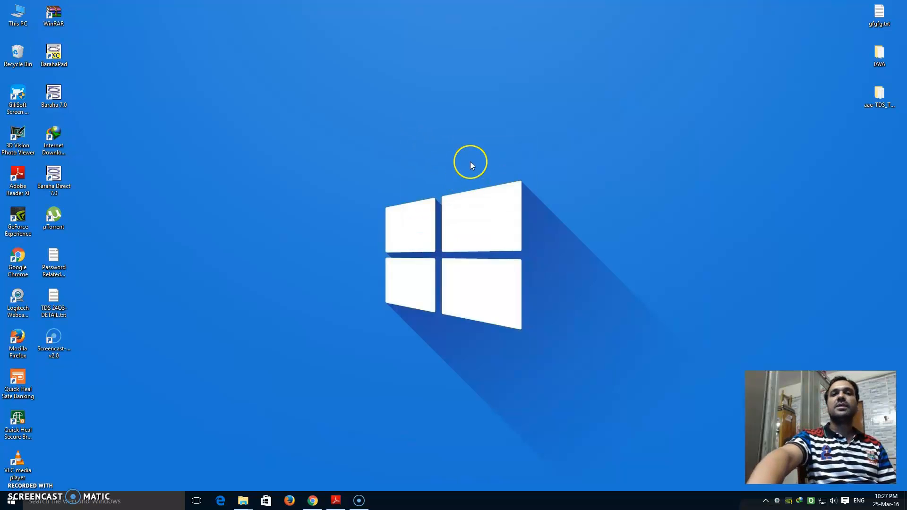
# Open Password Related Help.txt full screen to read the 'TAN_<Request Number>' password format, then minimize it.
pyautogui.click(312, 500)
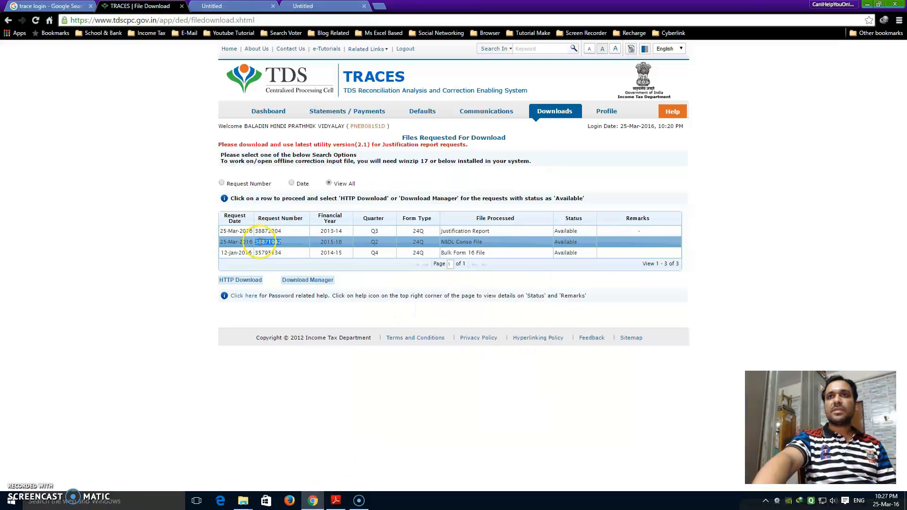
pyautogui.click(867, 4)
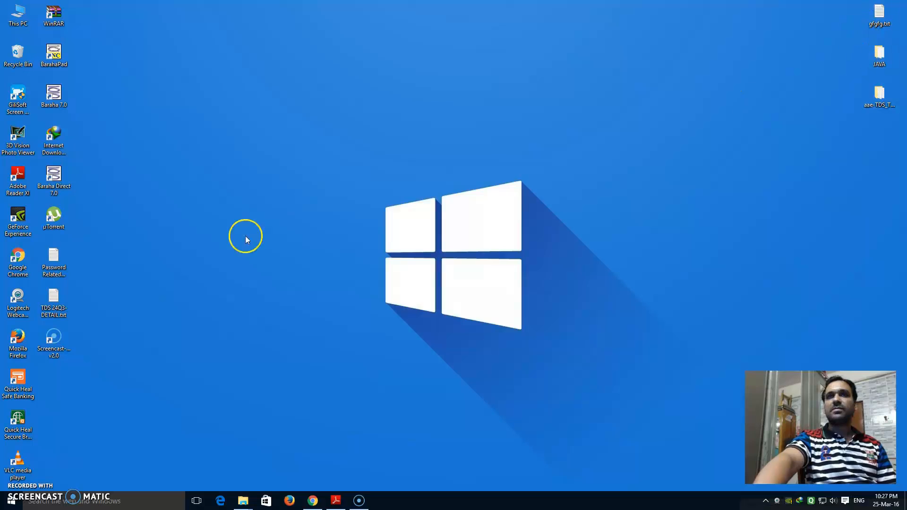
pyautogui.doubleClick(53, 263)
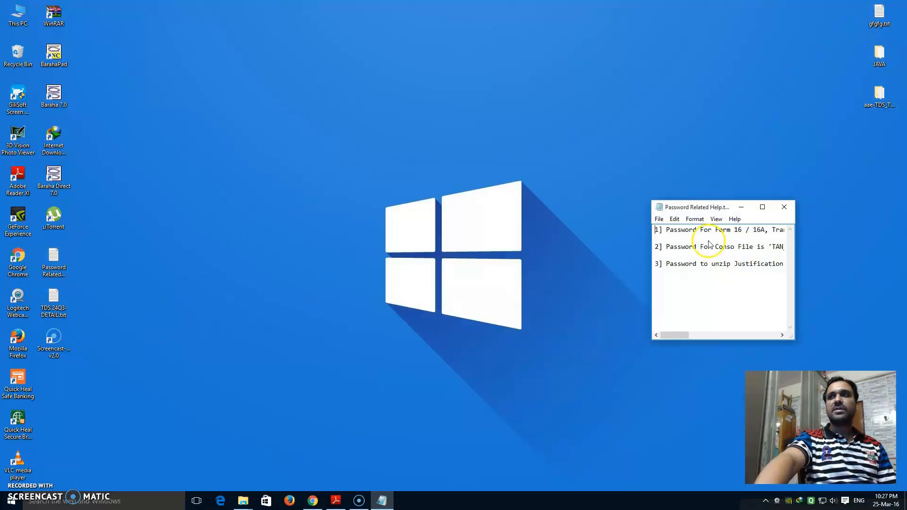
pyautogui.click(762, 208)
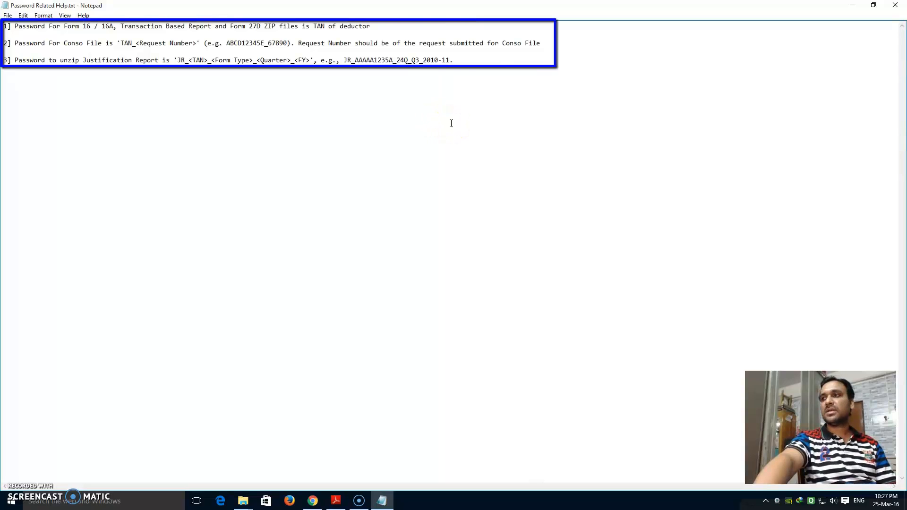
pyautogui.click(853, 5)
pyautogui.click(47, 337)
pyautogui.click(211, 197)
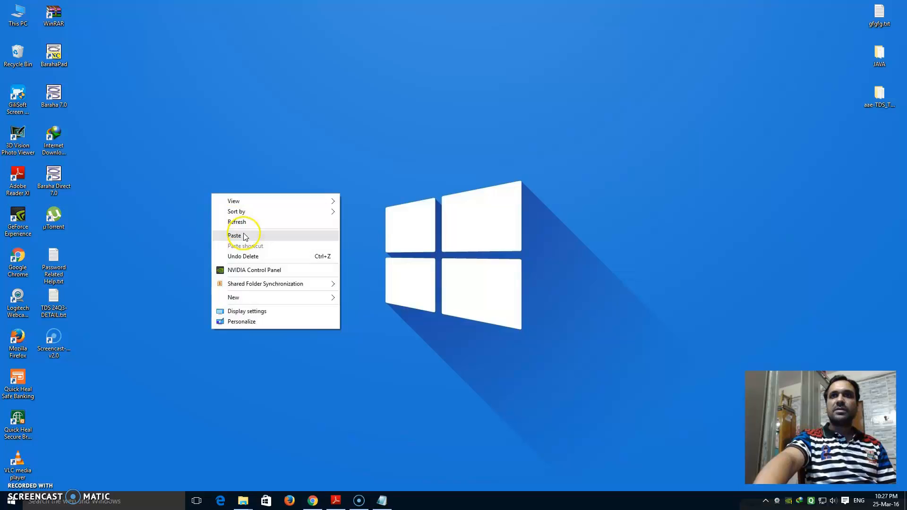
# Paste the .tds file onto the desktop and open the aae-TDS_TCS_RPU_1.4 folder.
pyautogui.click(247, 236)
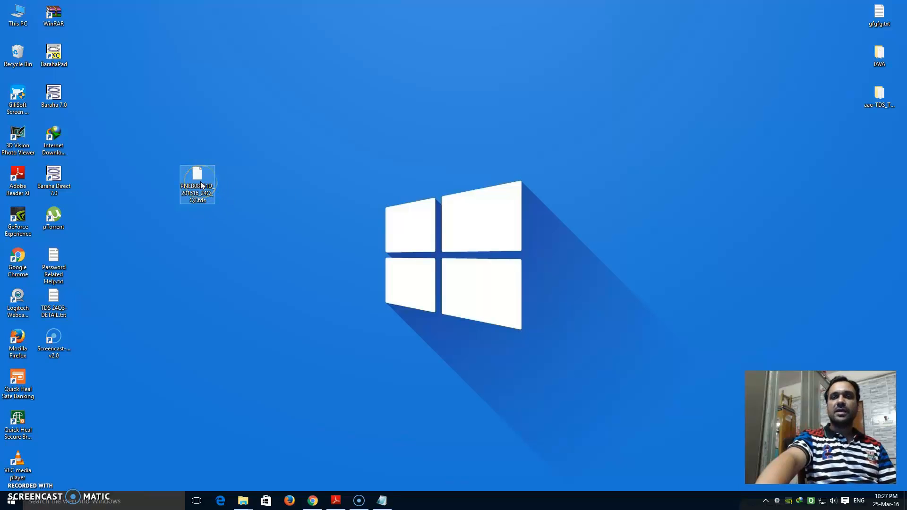
pyautogui.moveTo(201, 185)
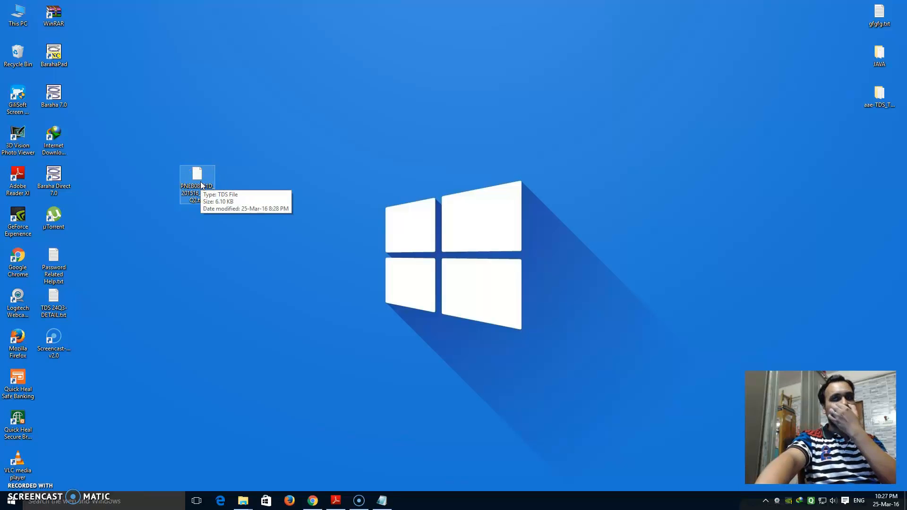
pyautogui.click(884, 101)
pyautogui.doubleClick(884, 100)
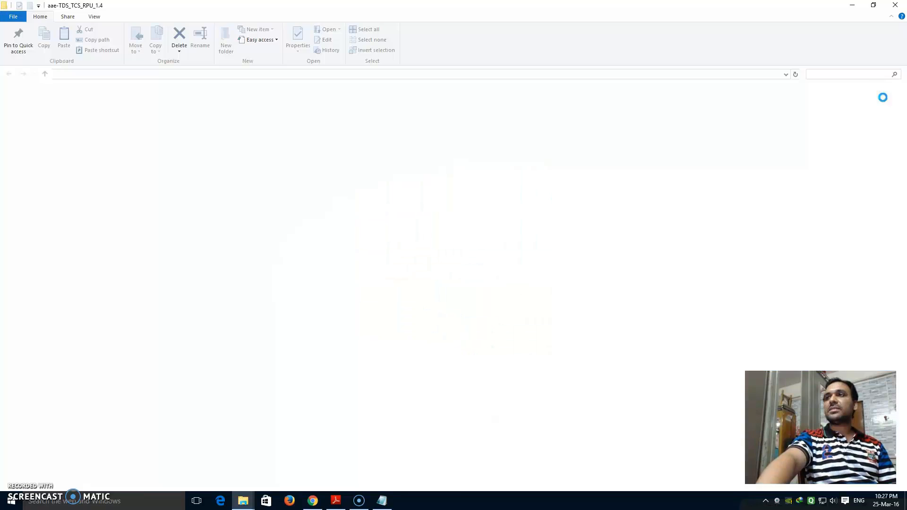
# Close the utility folder and restore Chrome to its empty third tab.
pyautogui.click(901, 5)
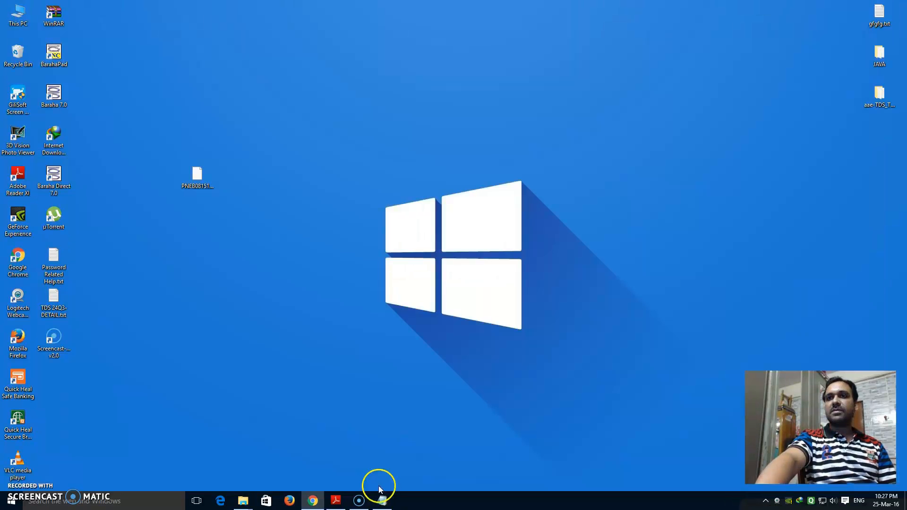
pyautogui.click(313, 500)
pyautogui.click(239, 7)
# Load Google in the empty tab and search for 'tin nsdl' from the TIN suggestion.
pyautogui.click(490, 33)
pyautogui.click(492, 46)
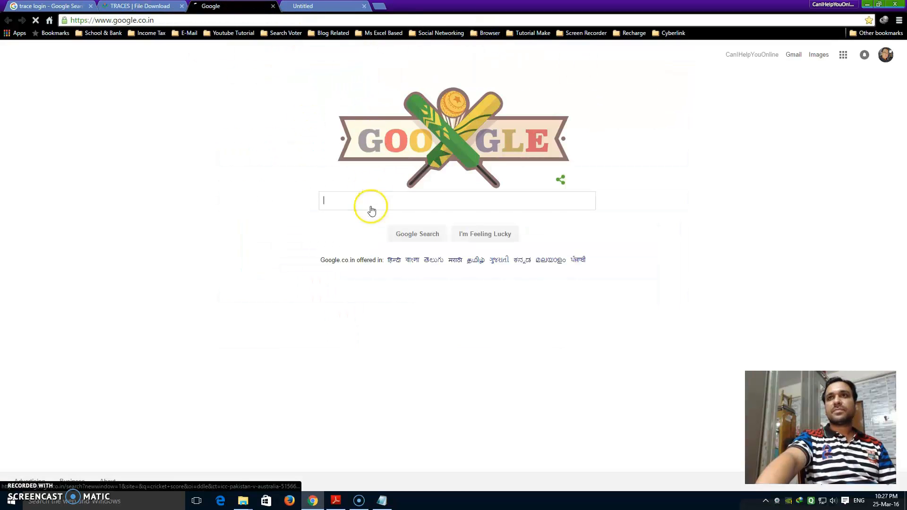
pyautogui.write('N')
pyautogui.press('BackSpace')
pyautogui.write('TIN')
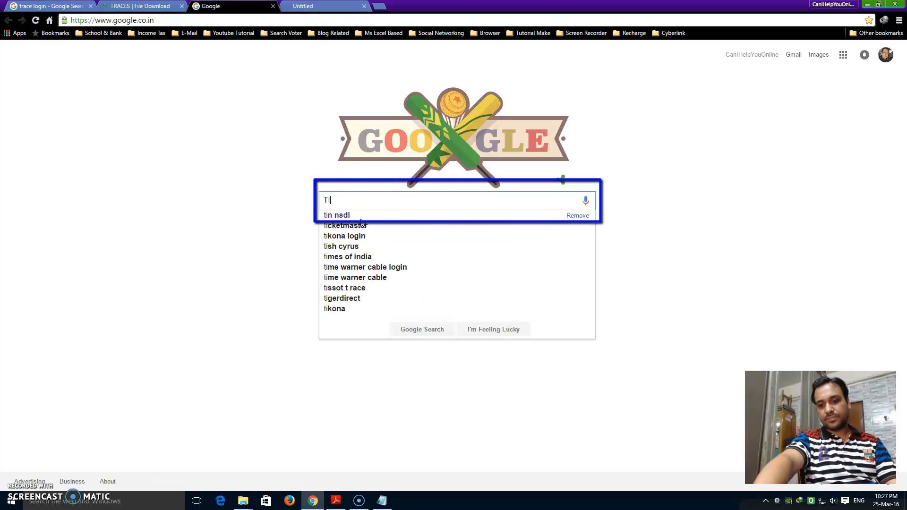
pyautogui.click(343, 216)
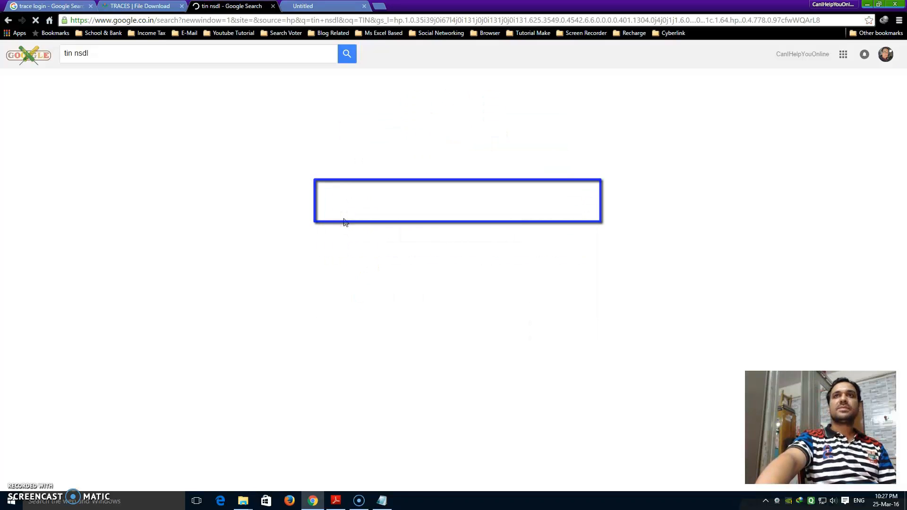
# Open TIN-NSDL, go Downloads > Quarterly Returns > Regular > e-TDS/e-TCS RPU, then minimize Chrome.
pyautogui.click(82, 126)
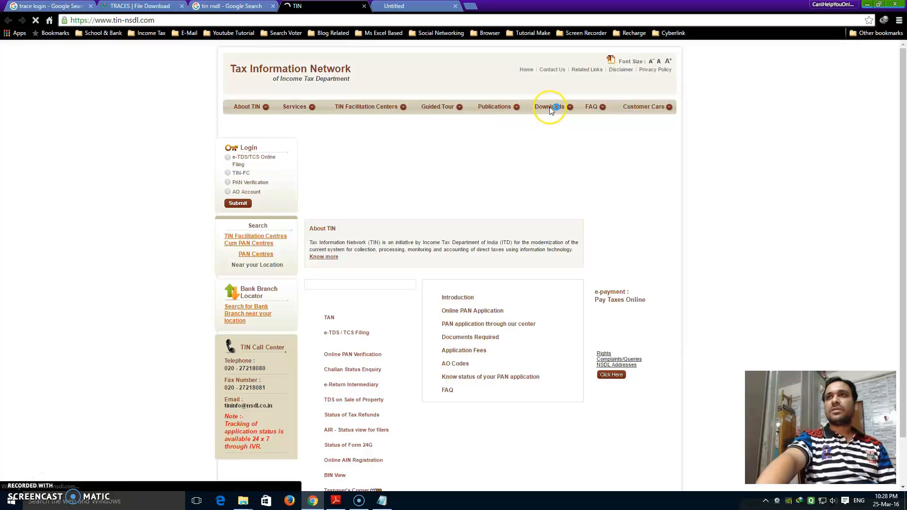
pyautogui.click(549, 109)
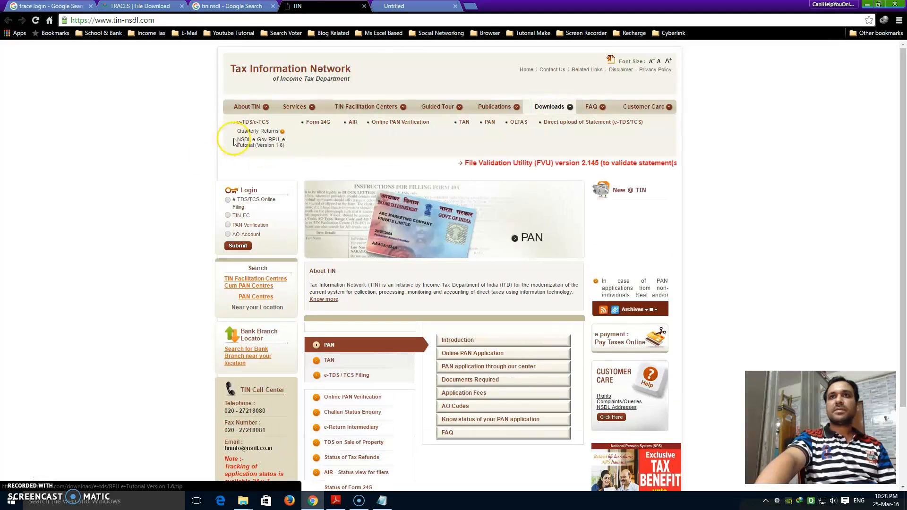
pyautogui.moveTo(262, 131)
pyautogui.click(316, 134)
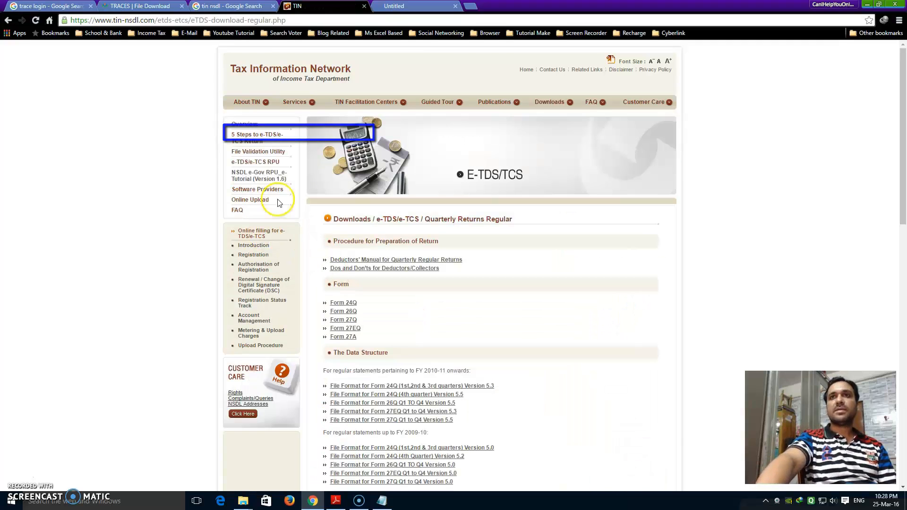
pyautogui.click(258, 162)
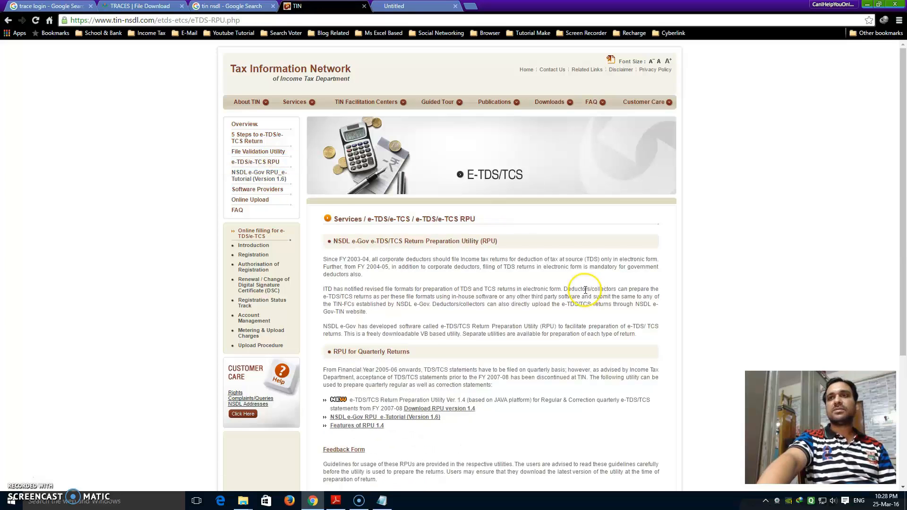
pyautogui.scroll(-2, 589, 283)
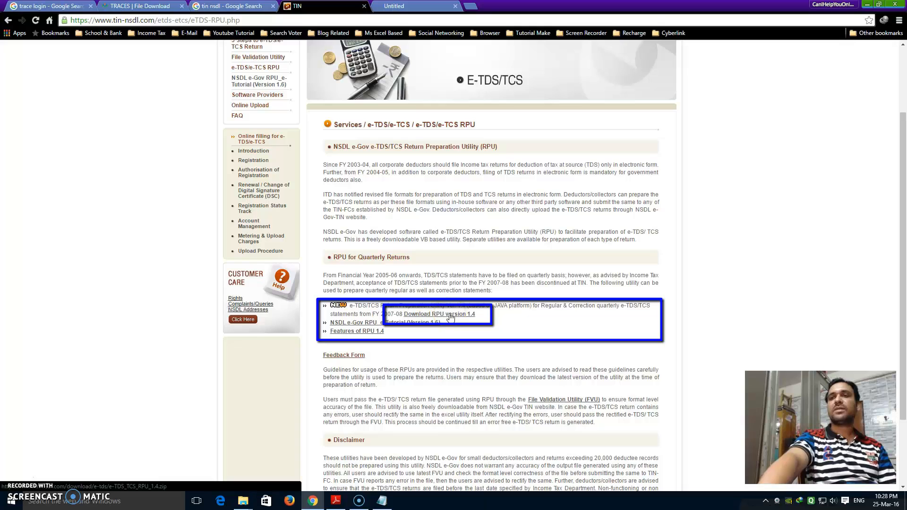
pyautogui.click(868, 6)
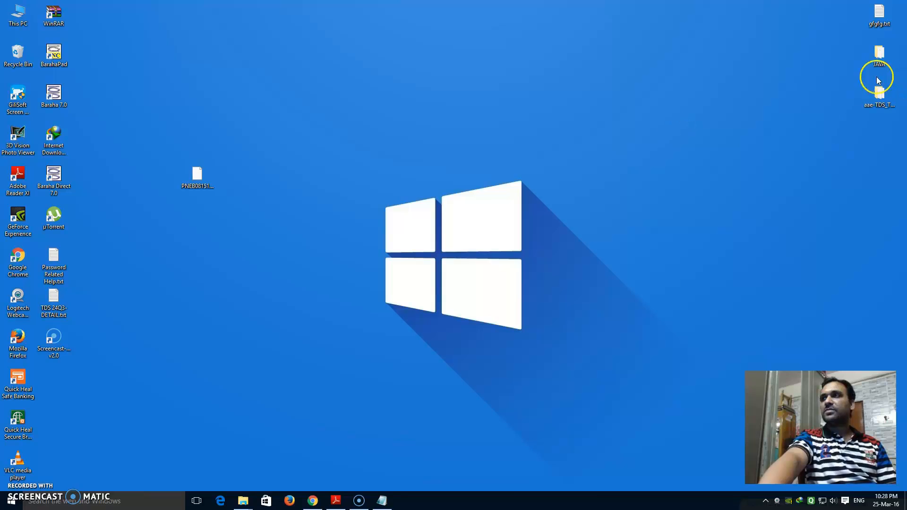
# Open the aae-TDS_TCS_RPU_1.4 folder on the desktop and launch TDS_RPU.jar.
pyautogui.doubleClick(878, 95)
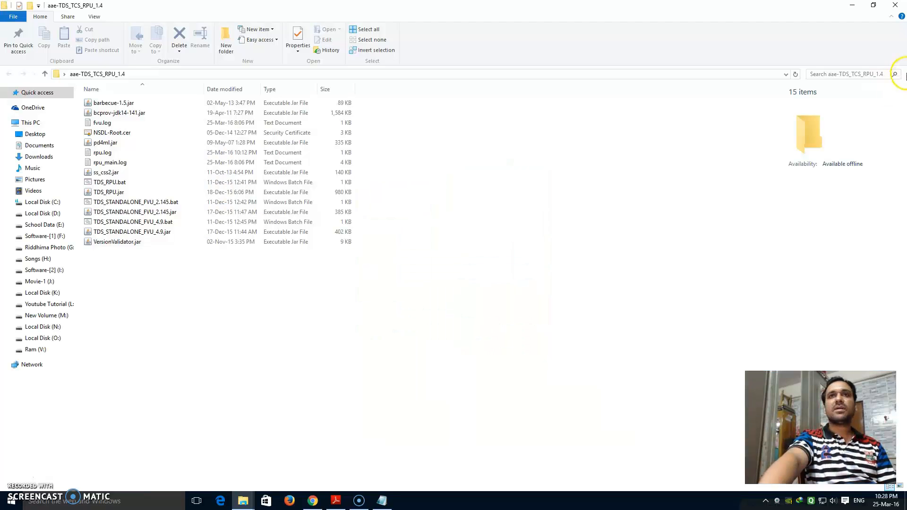
pyautogui.click(896, 5)
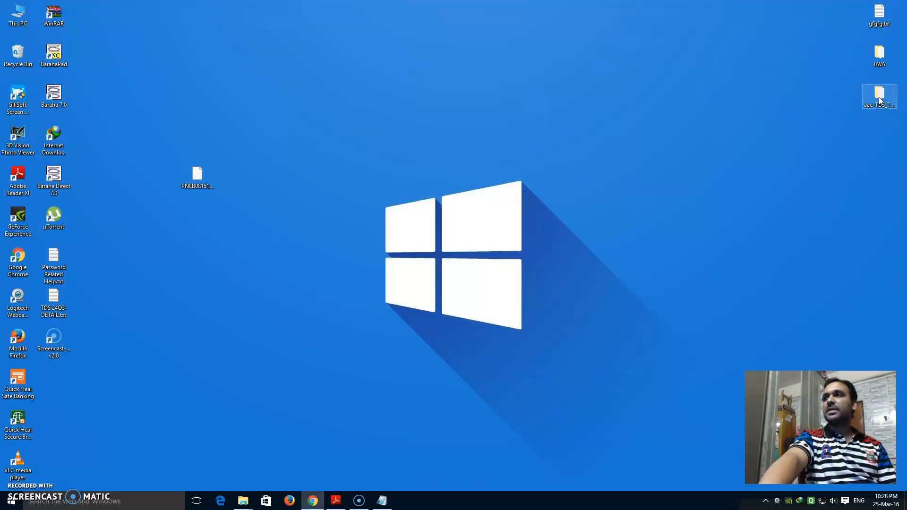
pyautogui.doubleClick(879, 98)
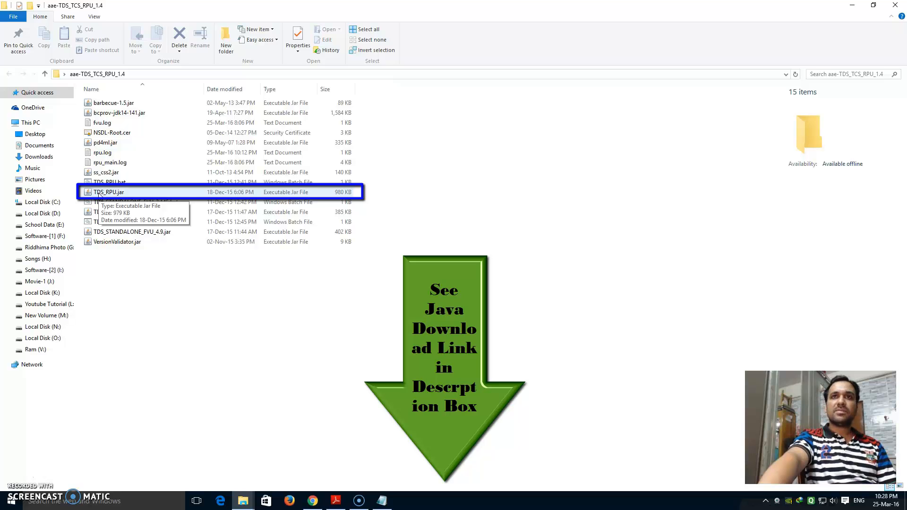
pyautogui.doubleClick(98, 193)
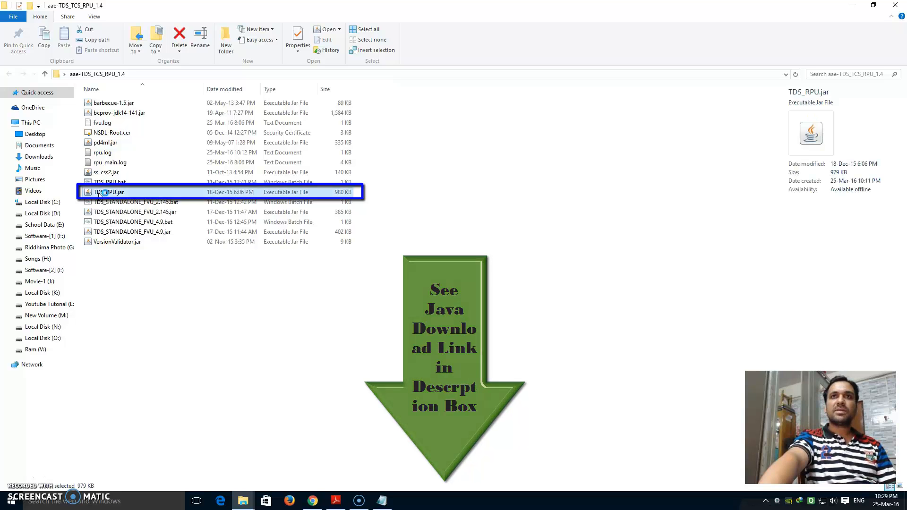
# Dismiss the Java notice and choose Form 24Q as a Correction statement.
pyautogui.click(453, 287)
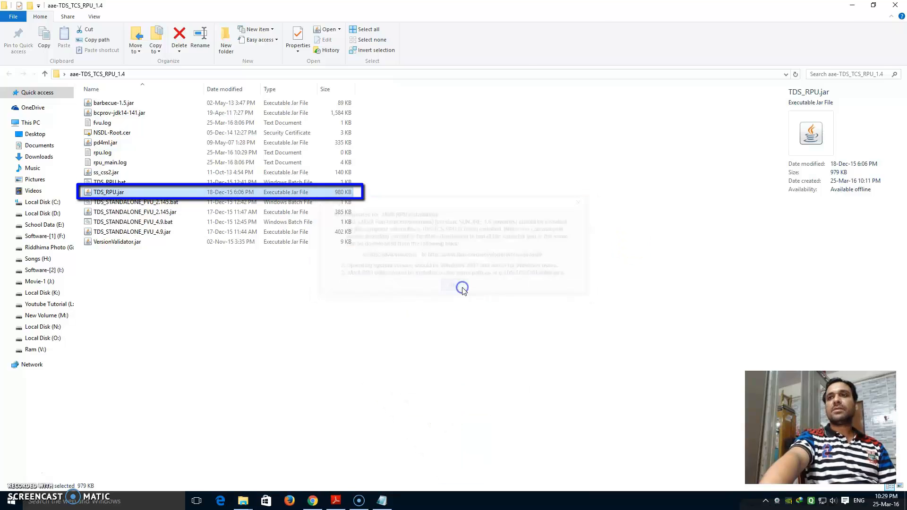
pyautogui.click(297, 122)
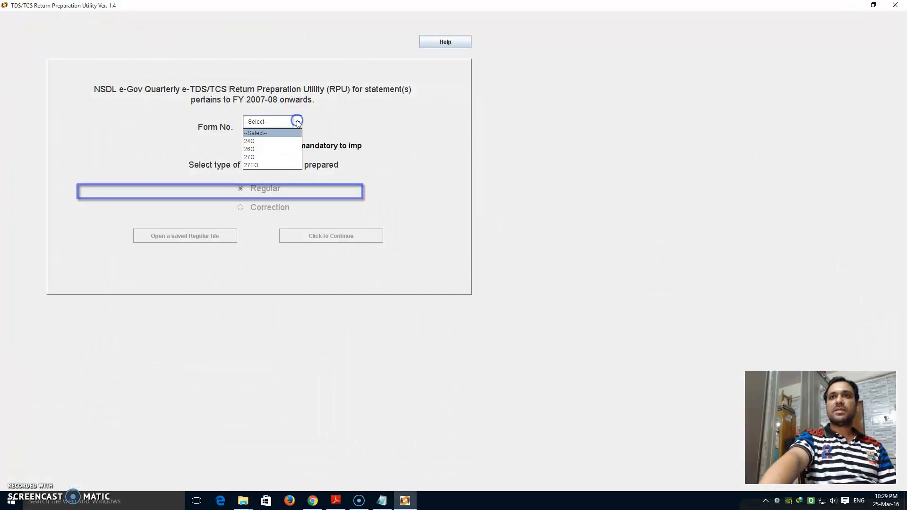
pyautogui.click(251, 141)
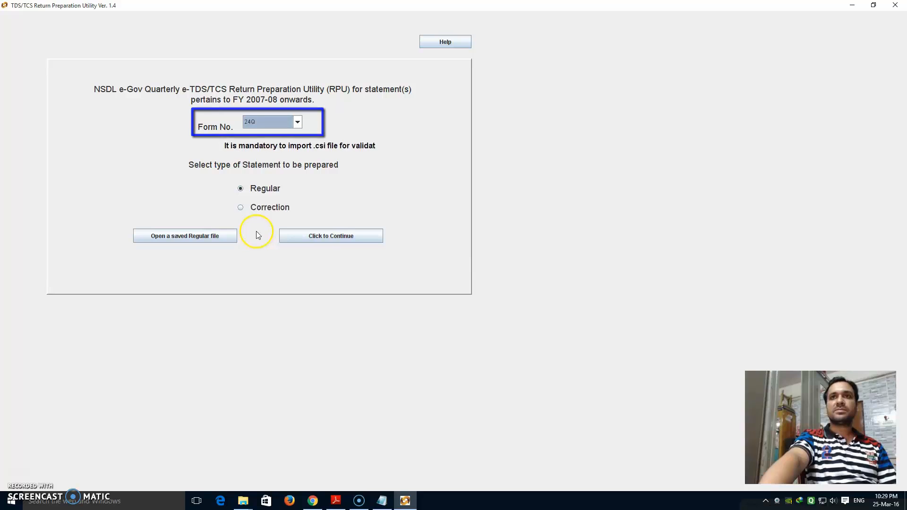
pyautogui.click(240, 208)
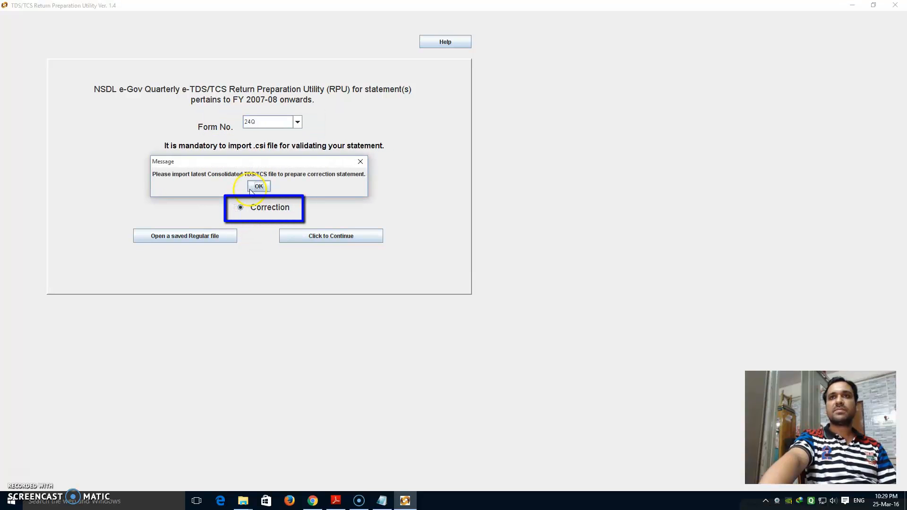
pyautogui.click(258, 188)
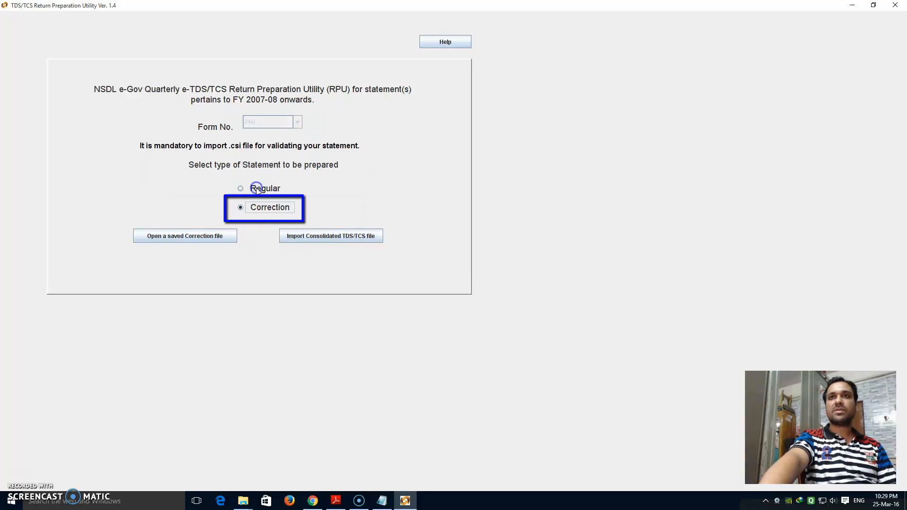
# Import the consolidated 24Q Q2 .tds file from the Desktop and acknowledge the messages.
pyautogui.click(335, 236)
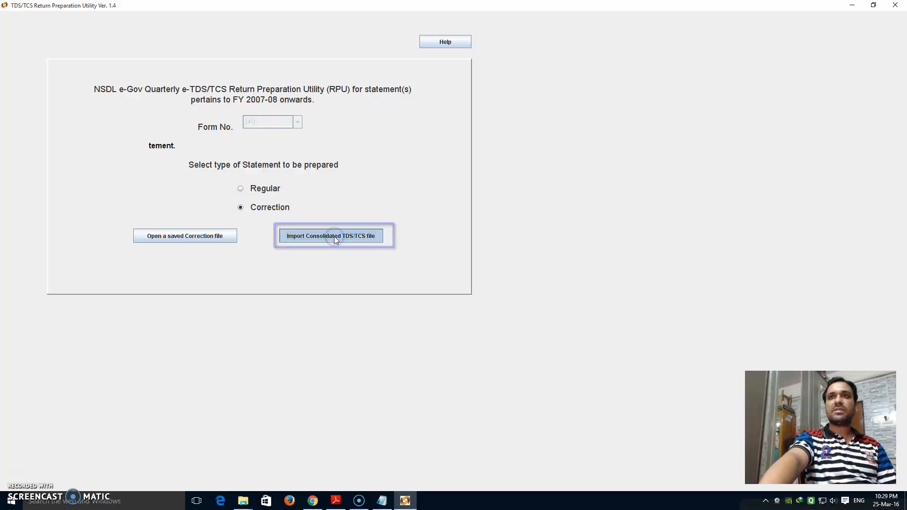
pyautogui.click(493, 187)
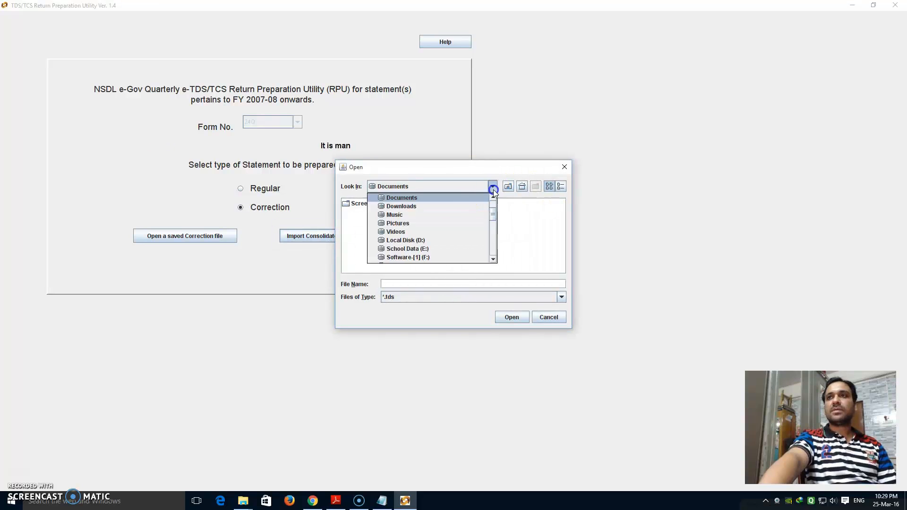
pyautogui.moveTo(494, 218); pyautogui.dragTo(492, 198)
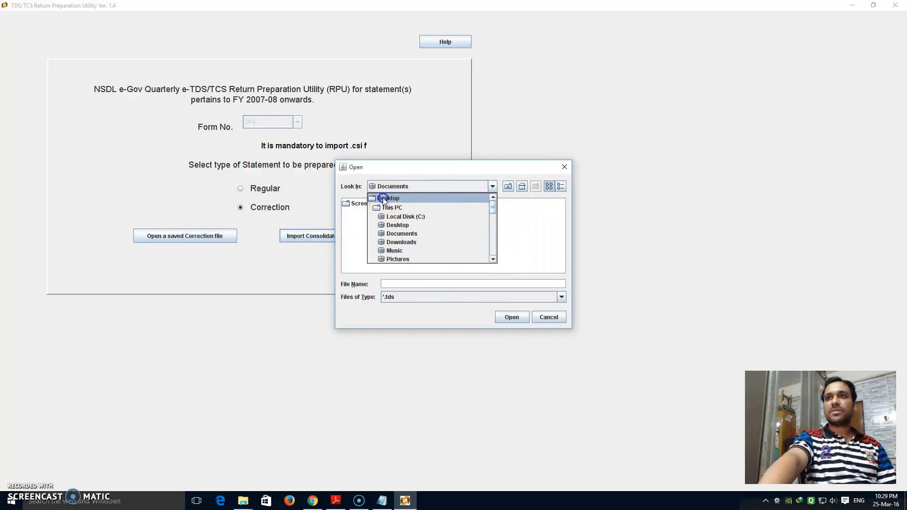
pyautogui.click(383, 197)
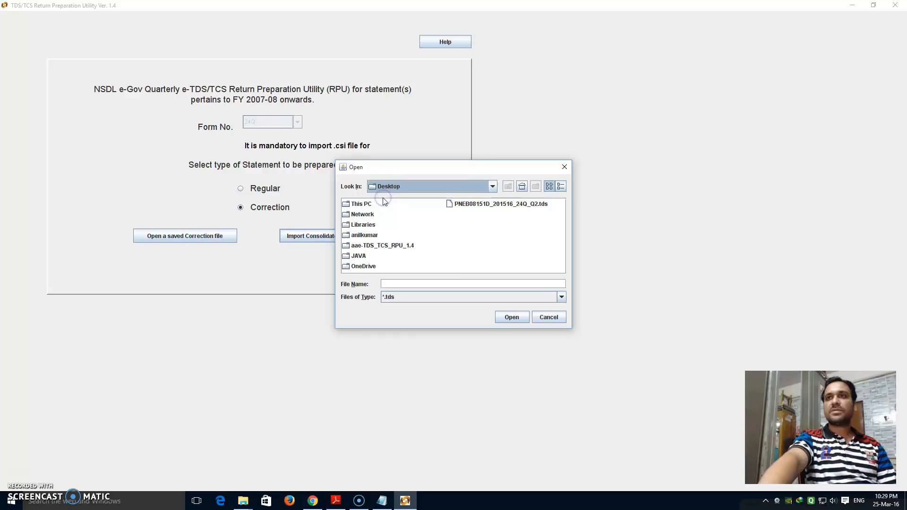
pyautogui.click(487, 206)
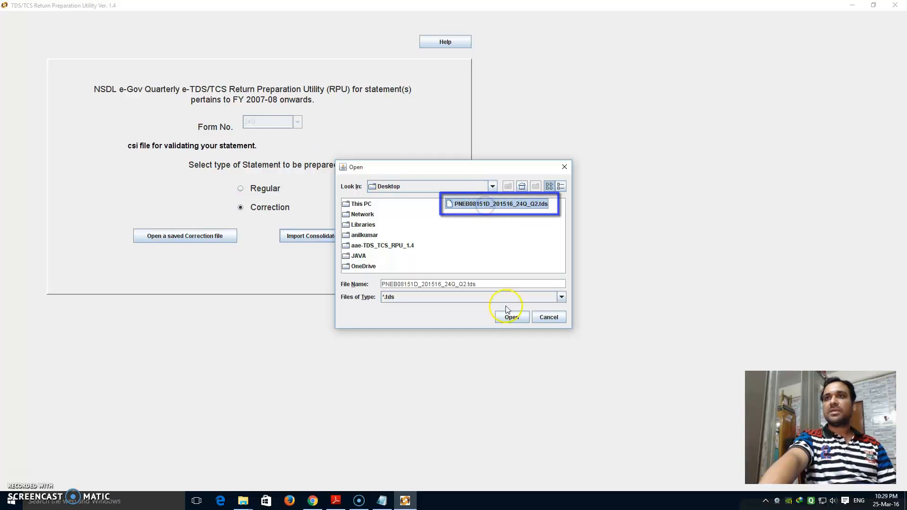
pyautogui.click(511, 317)
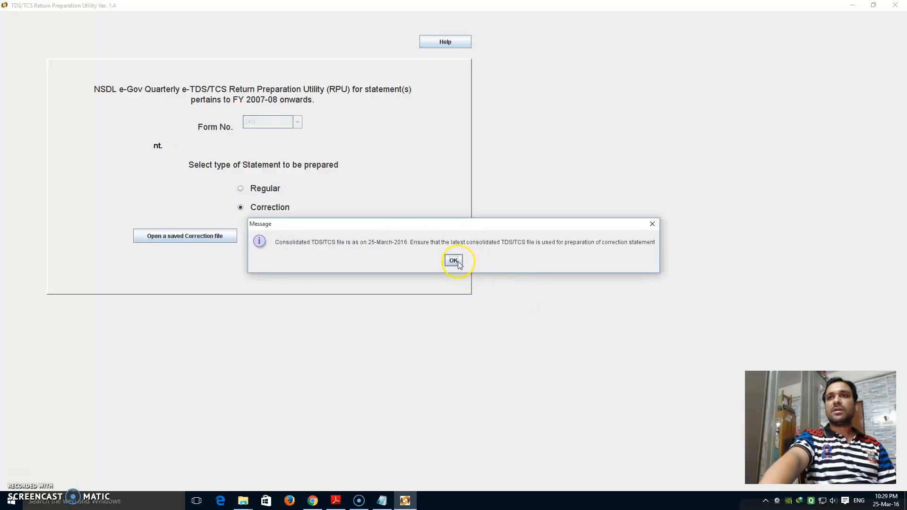
pyautogui.click(456, 259)
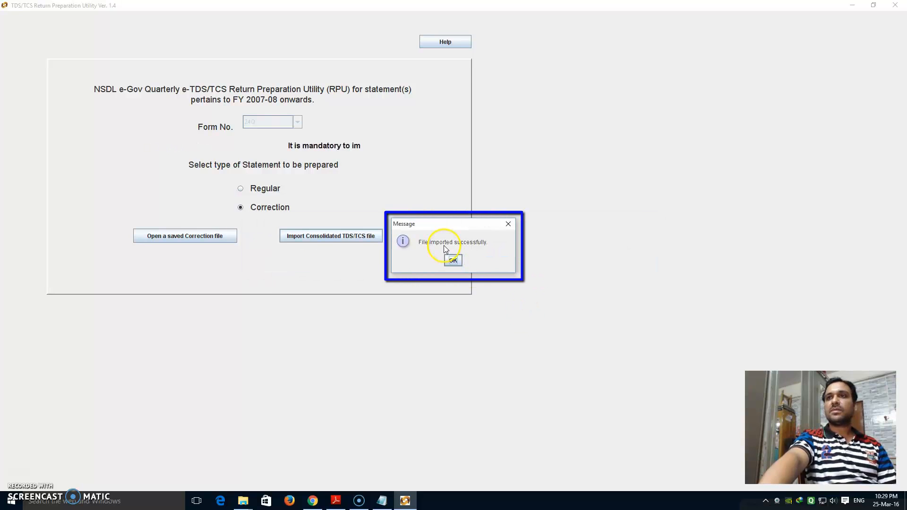
pyautogui.click(452, 260)
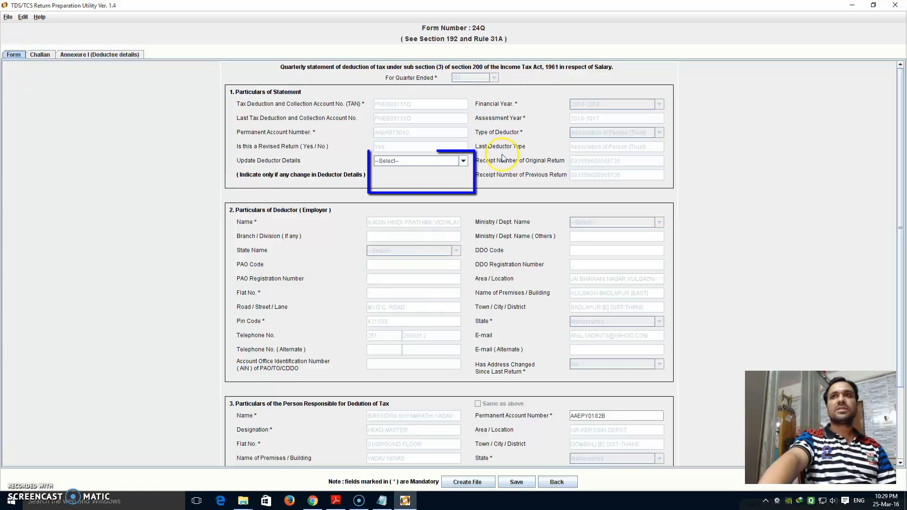
# Leave Update Deductor Details at --Select-- and show the Challan tab with two 5600.00 challans.
pyautogui.click(462, 161)
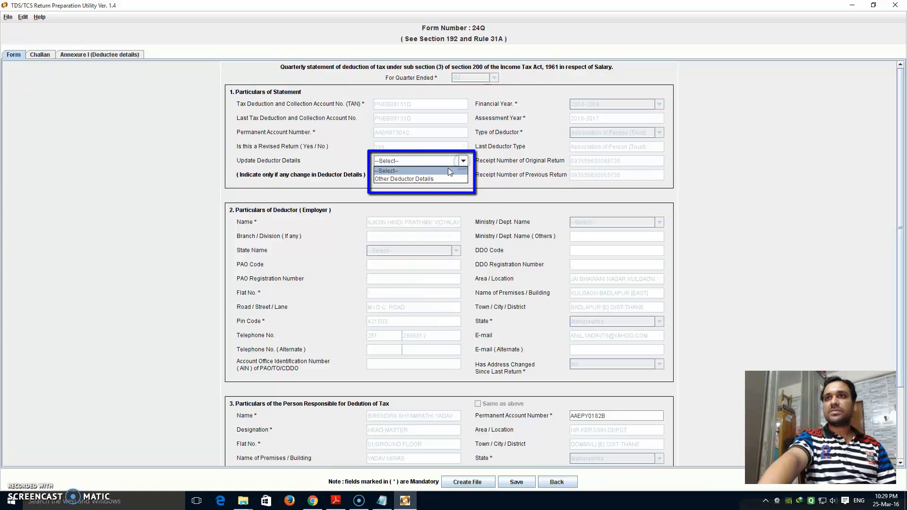
pyautogui.click(406, 180)
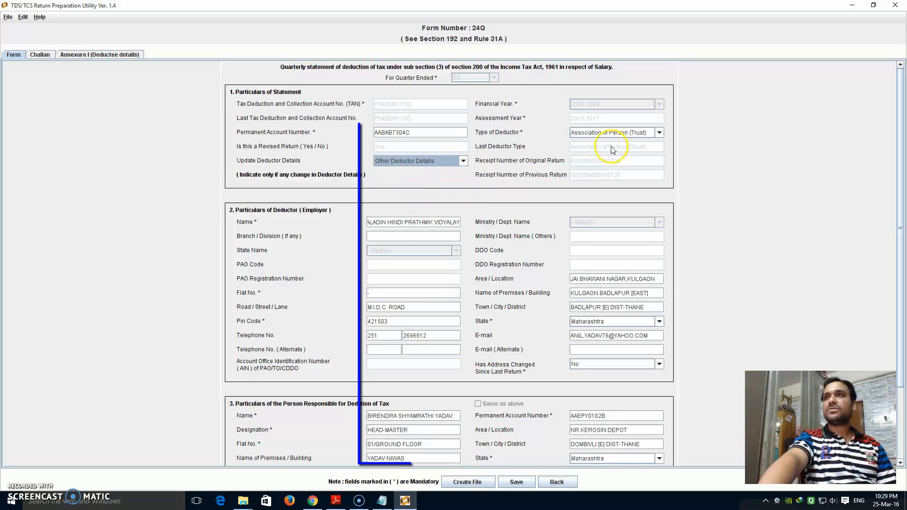
pyautogui.click(464, 161)
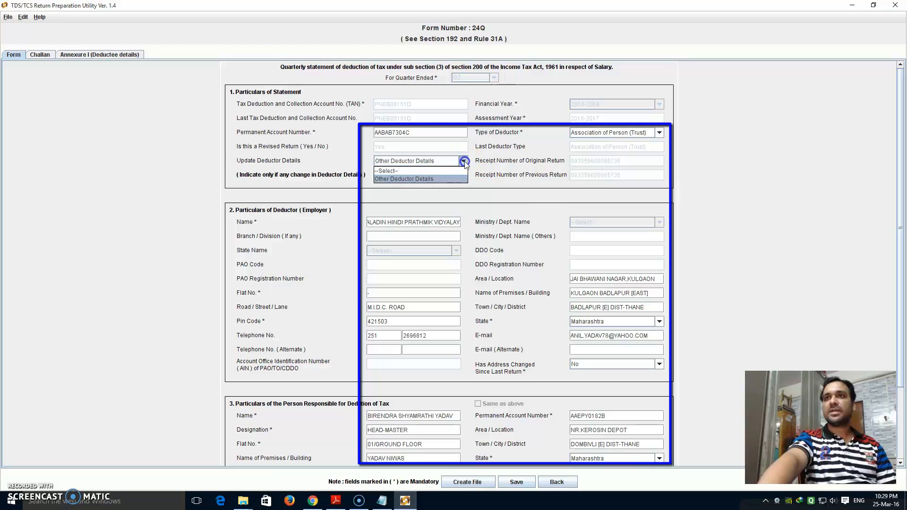
pyautogui.click(396, 171)
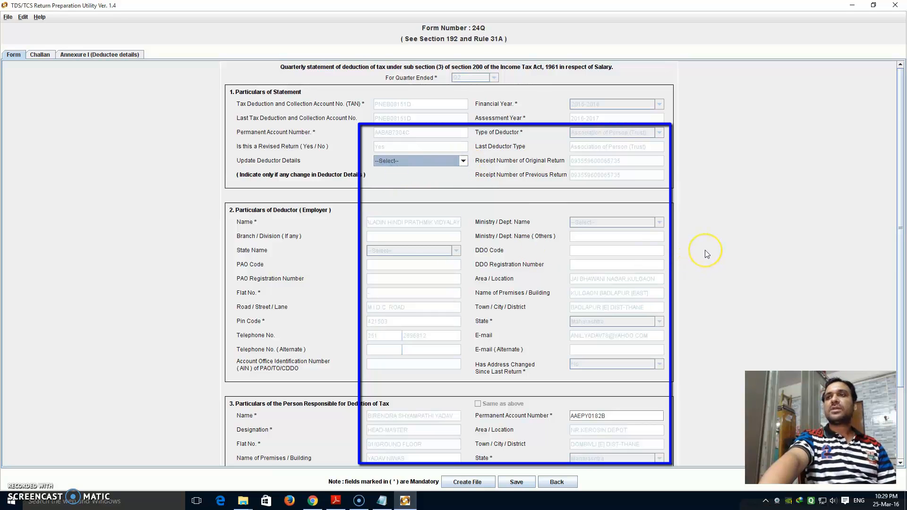
pyautogui.scroll(-3, 707, 253)
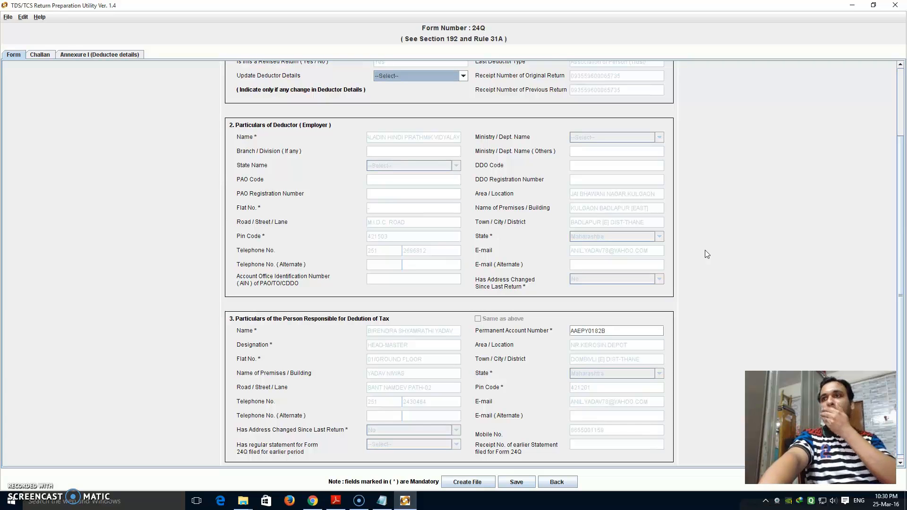
pyautogui.scroll(4, 707, 244)
pyautogui.scroll(-4, 707, 241)
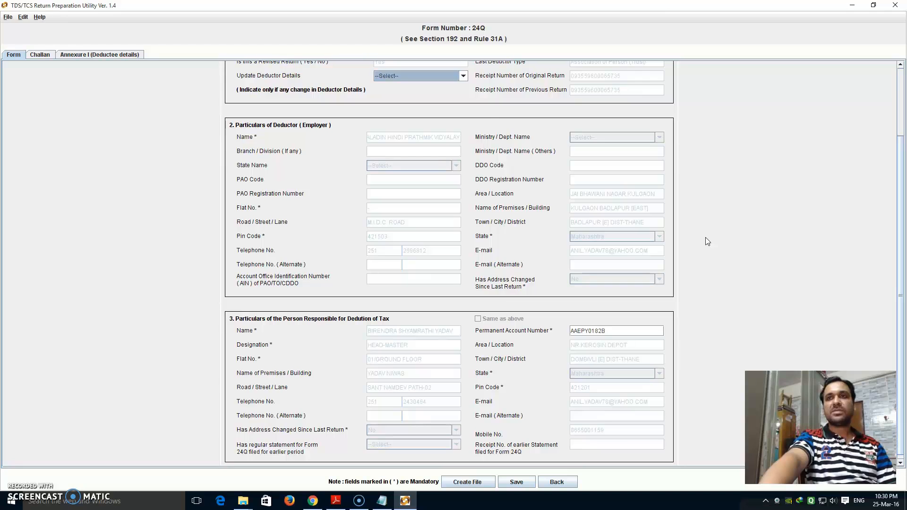
pyautogui.scroll(3, 706, 238)
pyautogui.click(463, 160)
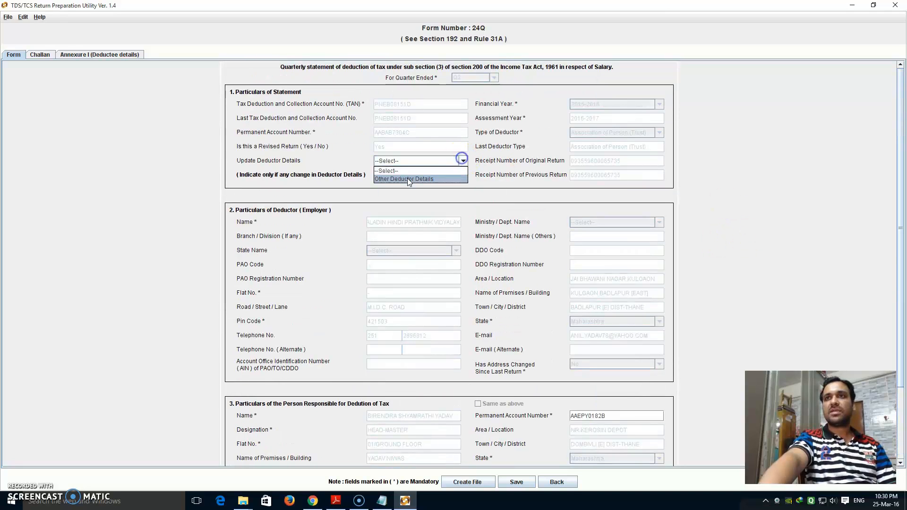
pyautogui.click(407, 179)
pyautogui.click(463, 162)
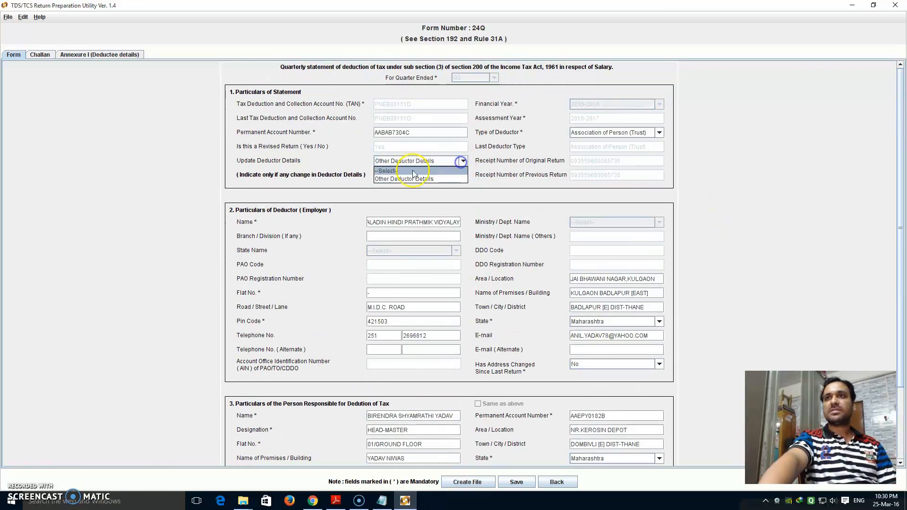
pyautogui.click(400, 171)
pyautogui.click(39, 54)
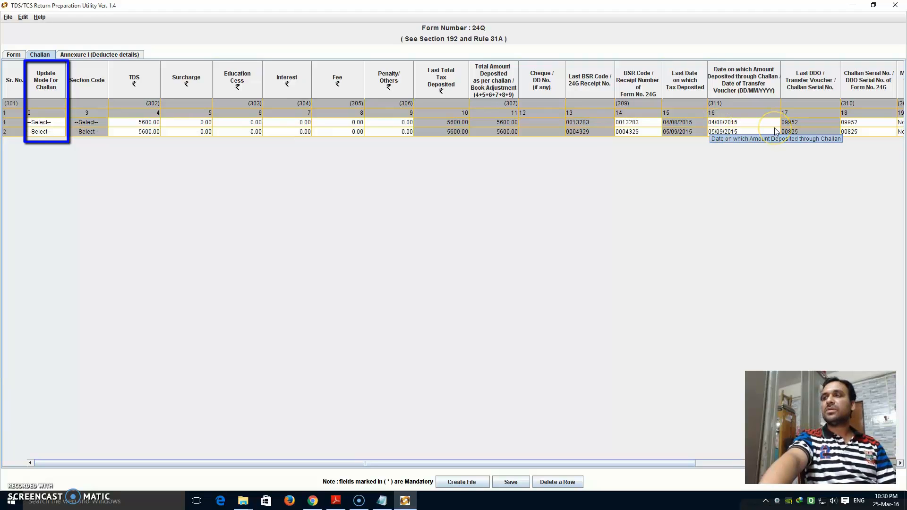
# Try Update mode on both challan rows, dismiss the matched-challan warning, reset to --Select--, then view Annexure I.
pyautogui.click(53, 127)
pyautogui.click(38, 139)
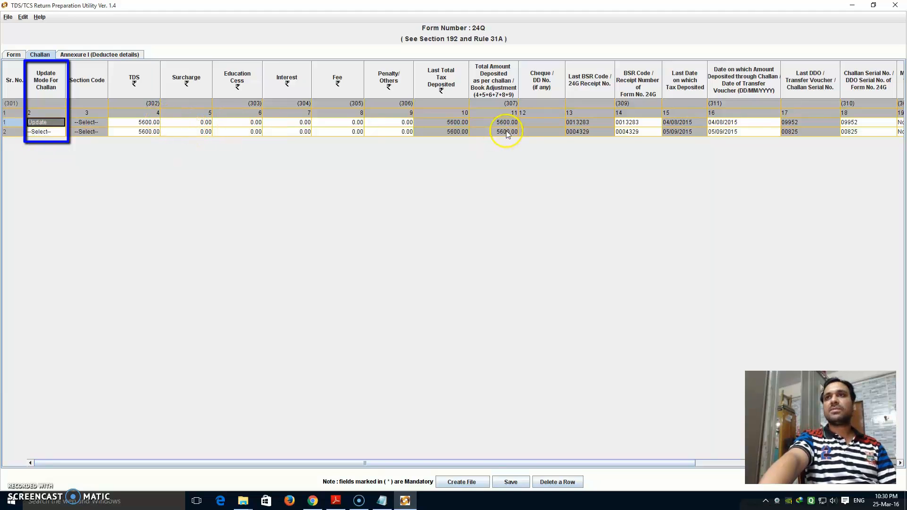
pyautogui.click(46, 123)
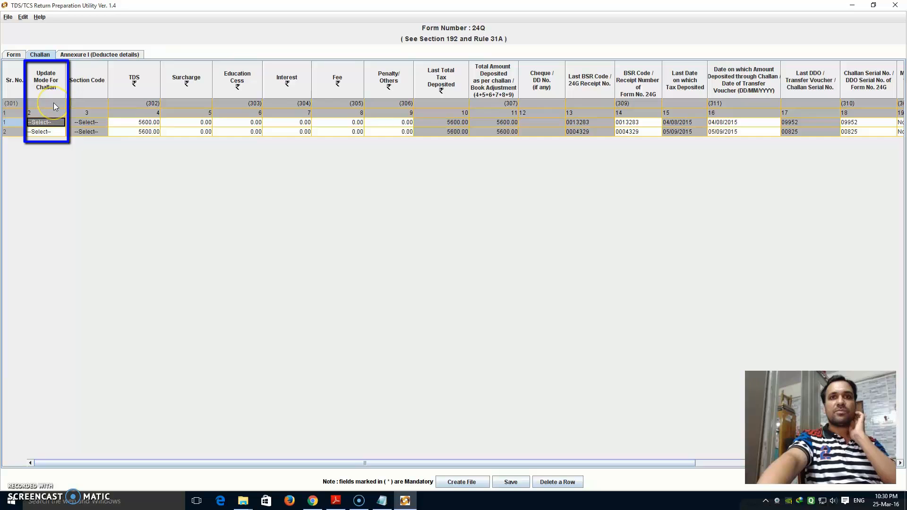
pyautogui.click(52, 132)
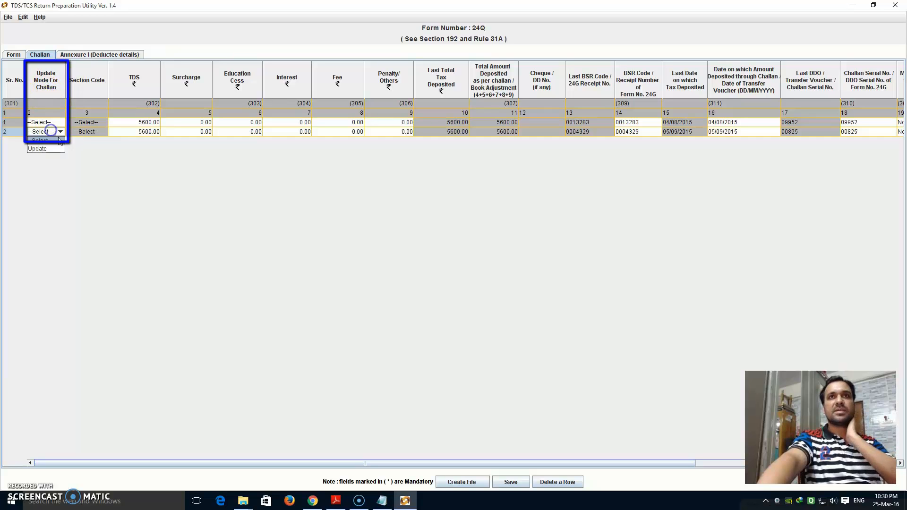
pyautogui.click(127, 132)
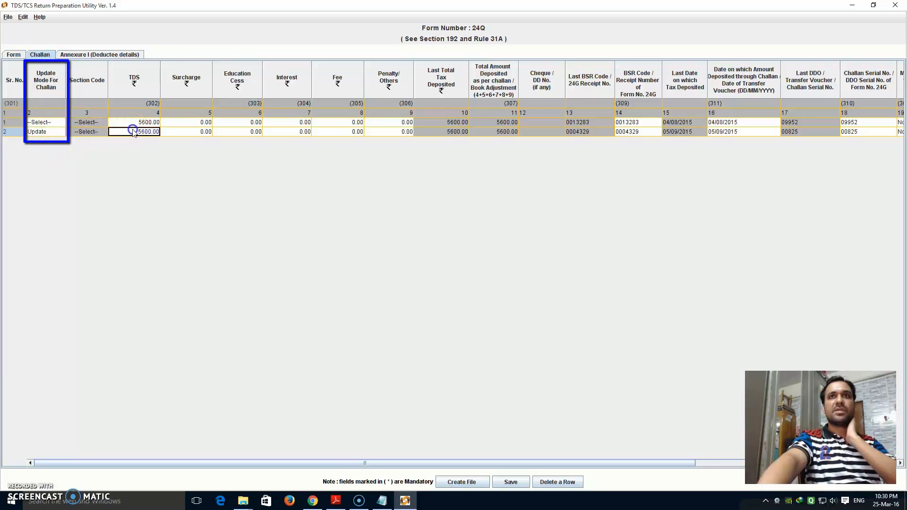
pyautogui.click(47, 130)
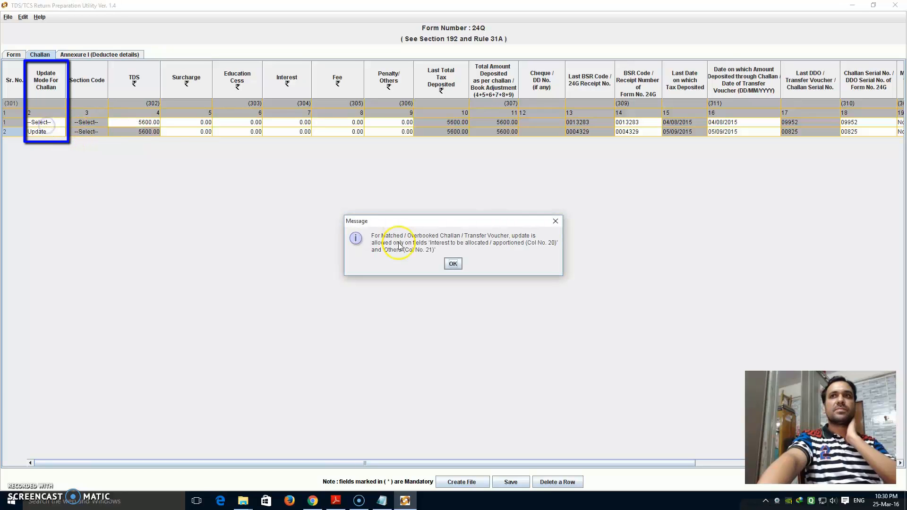
pyautogui.click(554, 221)
pyautogui.click(47, 132)
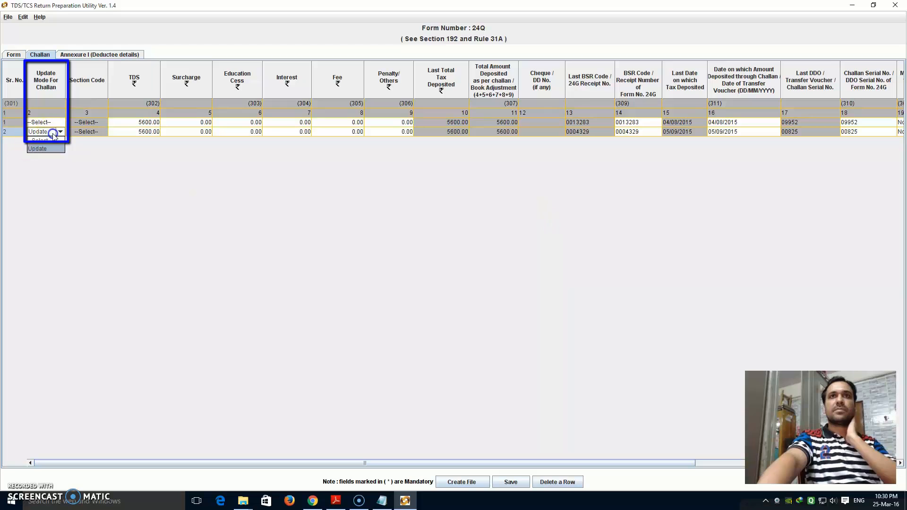
pyautogui.click(49, 141)
pyautogui.click(94, 55)
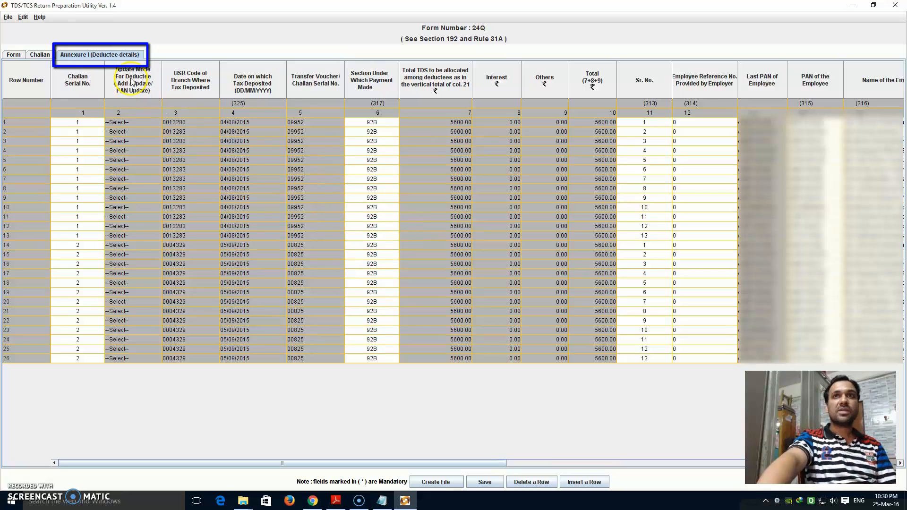
pyautogui.click(149, 123)
pyautogui.click(156, 122)
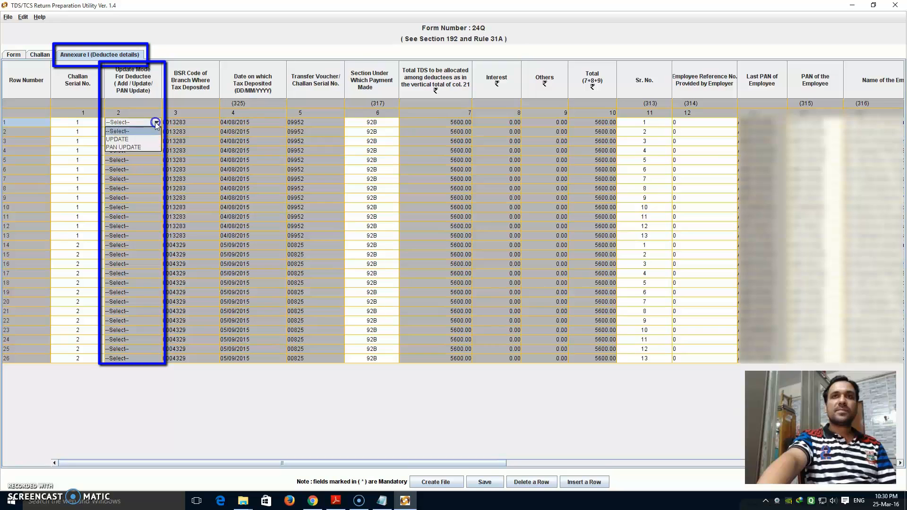
pyautogui.click(128, 147)
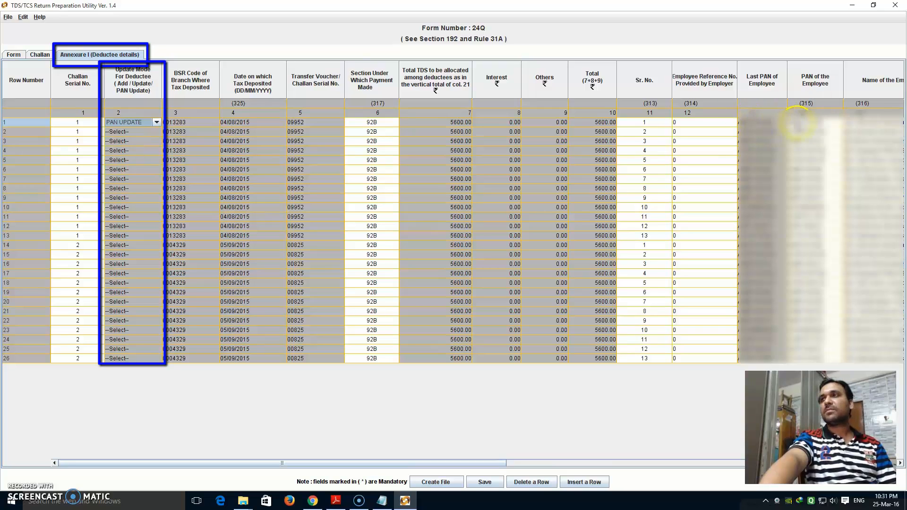
pyautogui.click(156, 123)
pyautogui.click(127, 133)
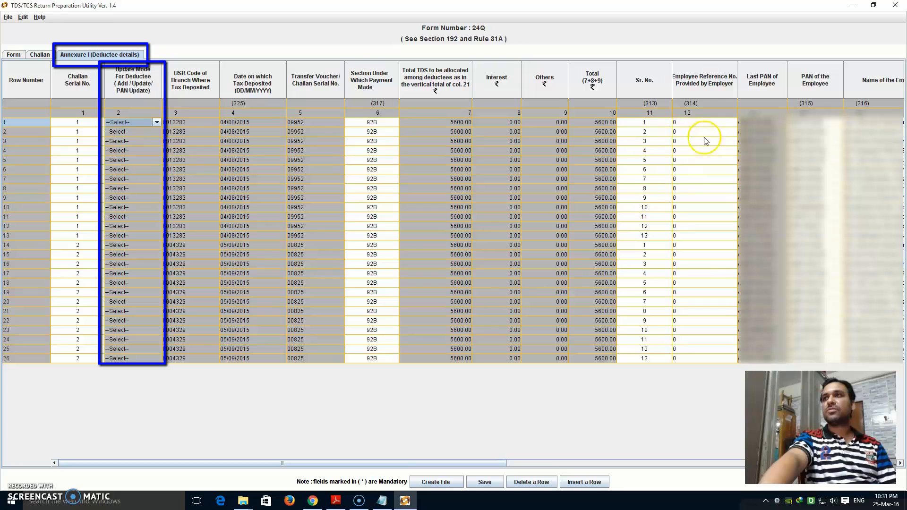
pyautogui.click(811, 134)
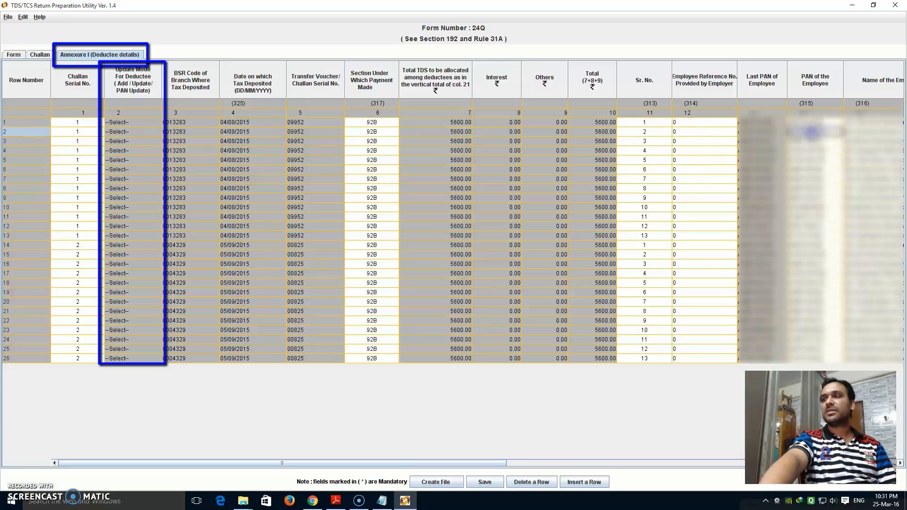
pyautogui.click(809, 178)
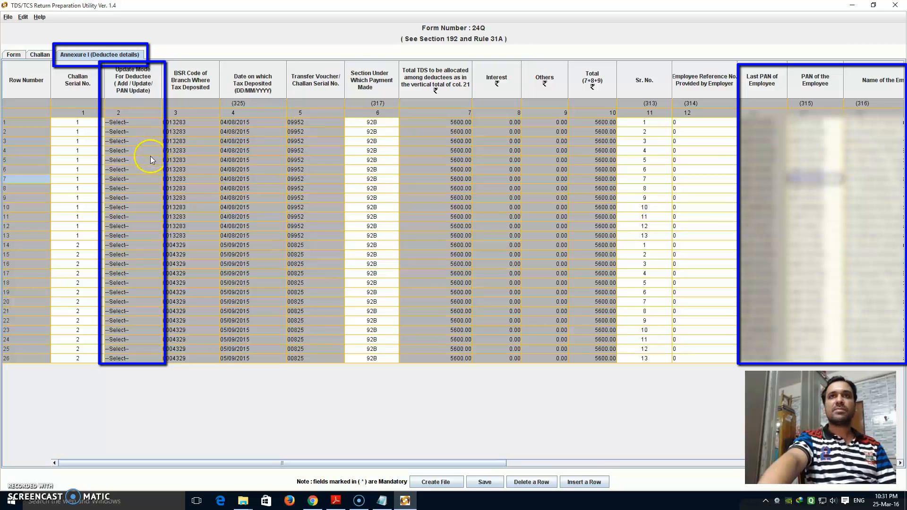
pyautogui.click(141, 123)
pyautogui.click(151, 122)
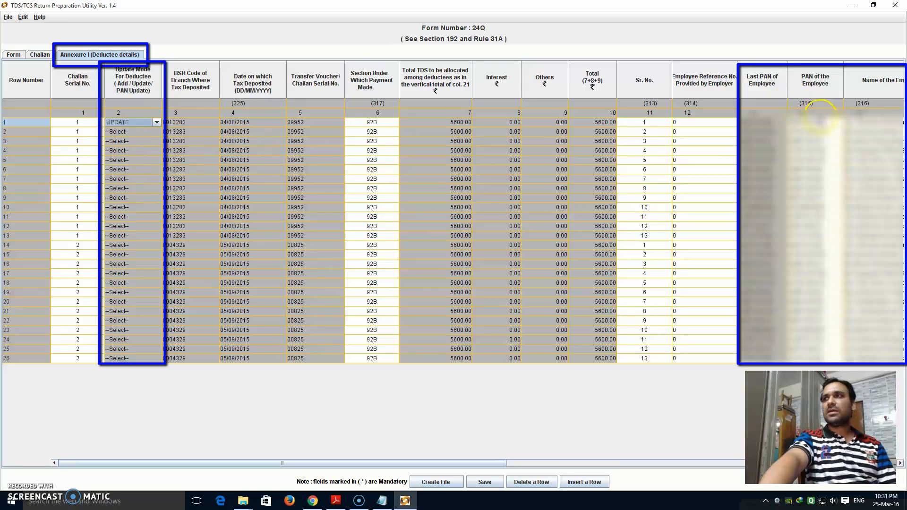
pyautogui.click(820, 120)
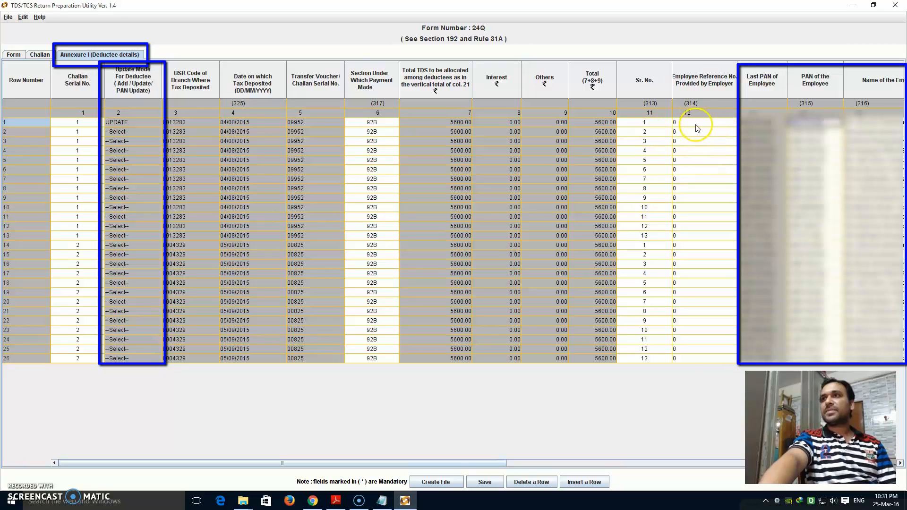
pyautogui.click(678, 123)
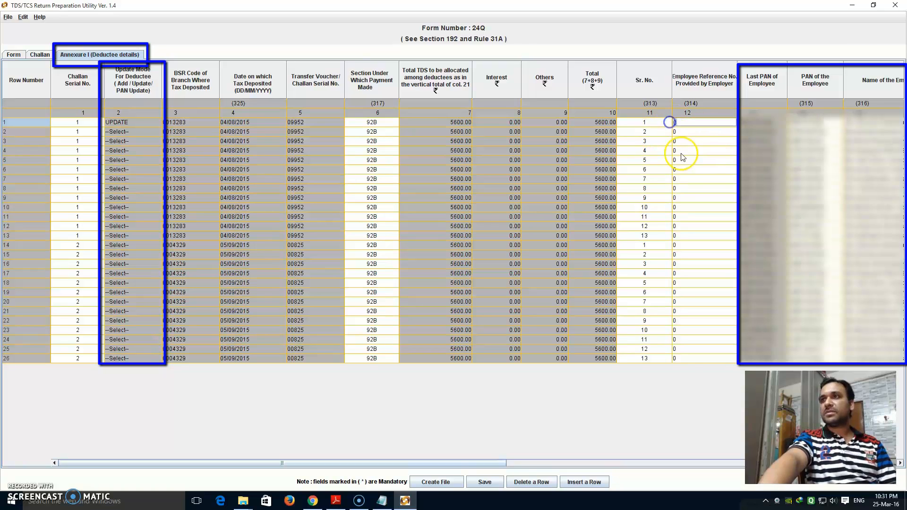
pyautogui.write('1')
pyautogui.click(693, 142)
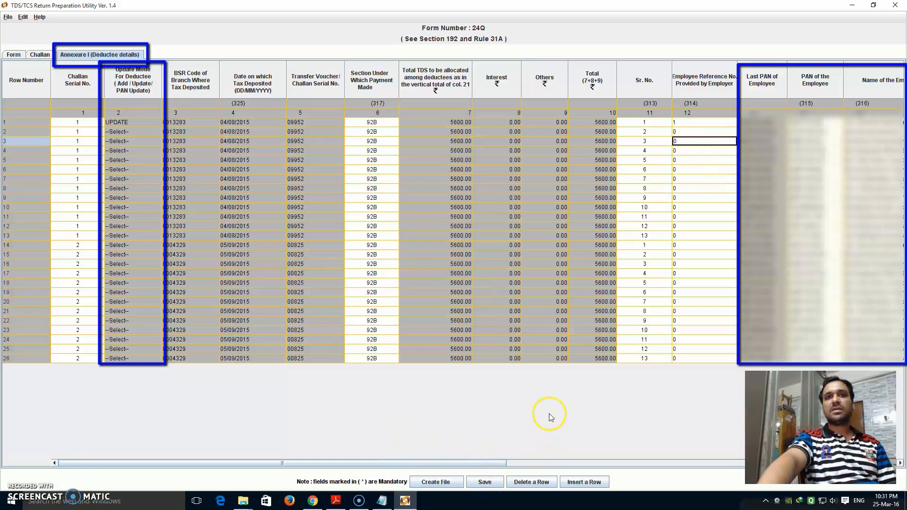
pyautogui.click(677, 122)
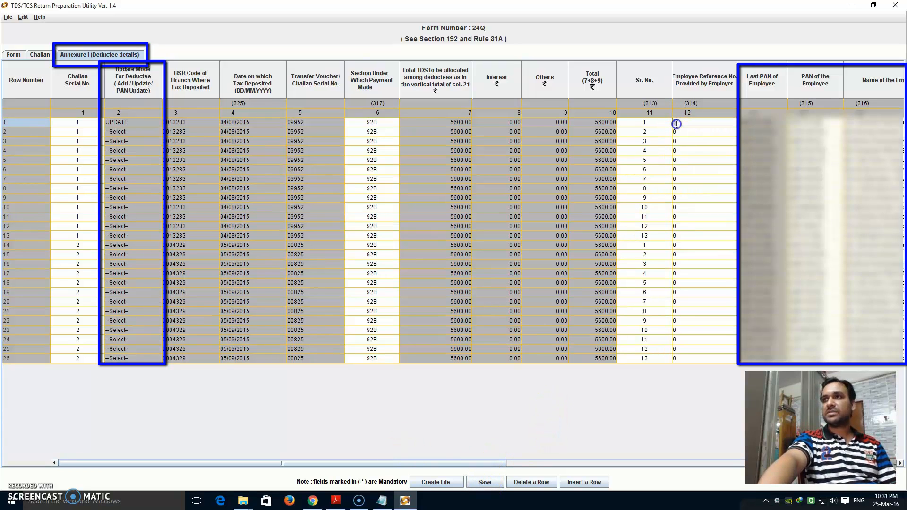
pyautogui.press('BackSpace')
pyautogui.write('0')
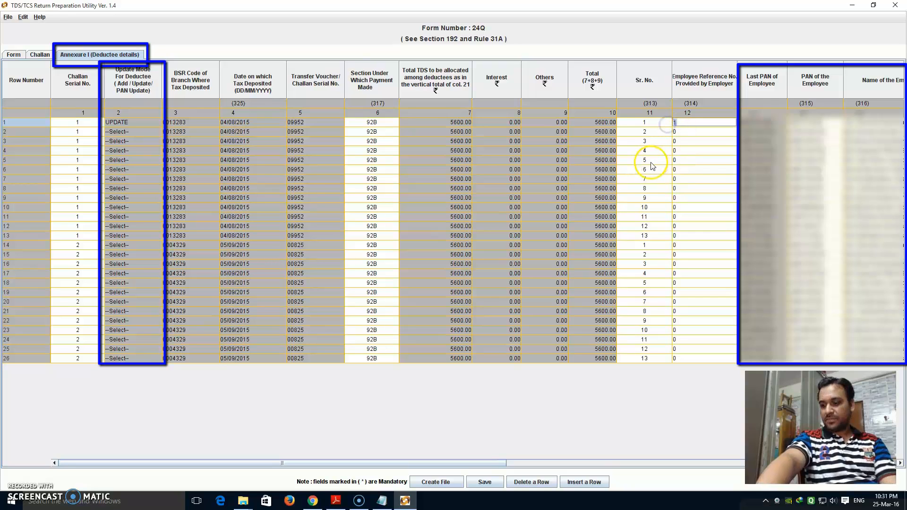
pyautogui.click(713, 188)
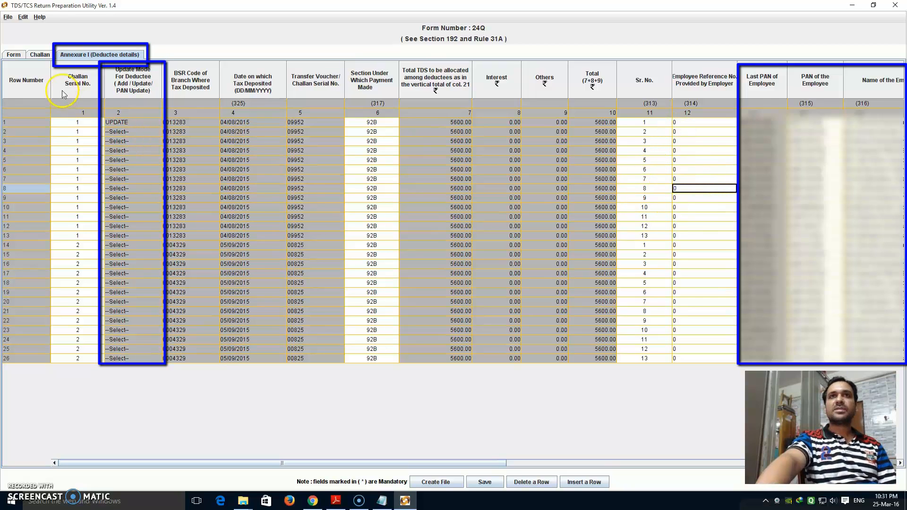
pyautogui.click(152, 123)
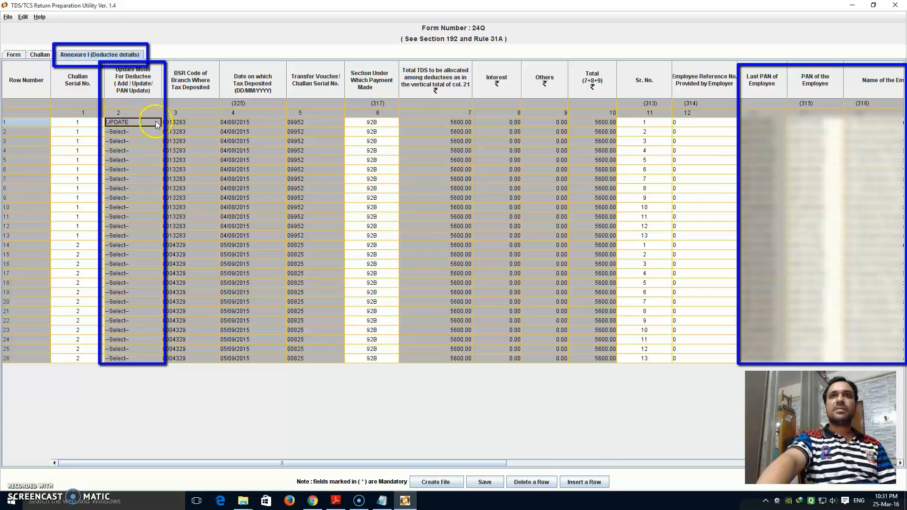
pyautogui.click(157, 123)
pyautogui.click(119, 132)
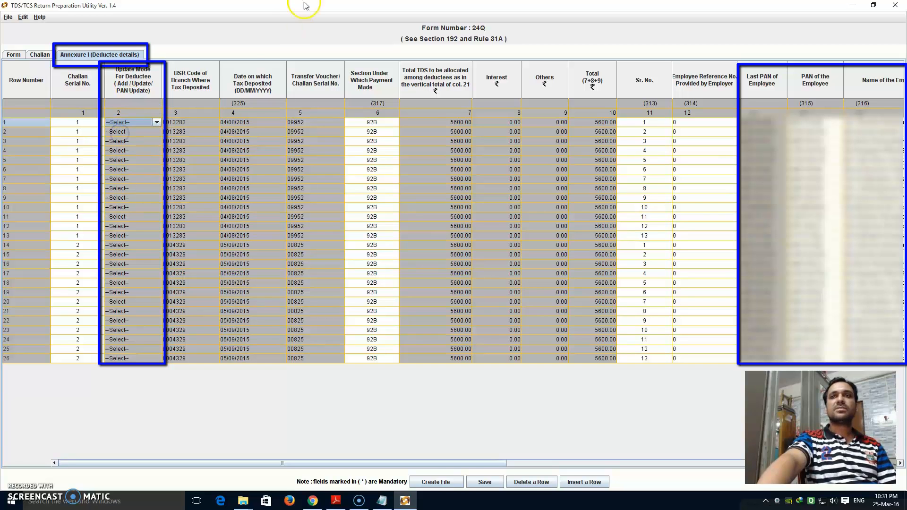
# Save the statement under its suggested name into Desktop\aae-TDS_TCS_RPU_1.4 and confirm.
pyautogui.click(484, 483)
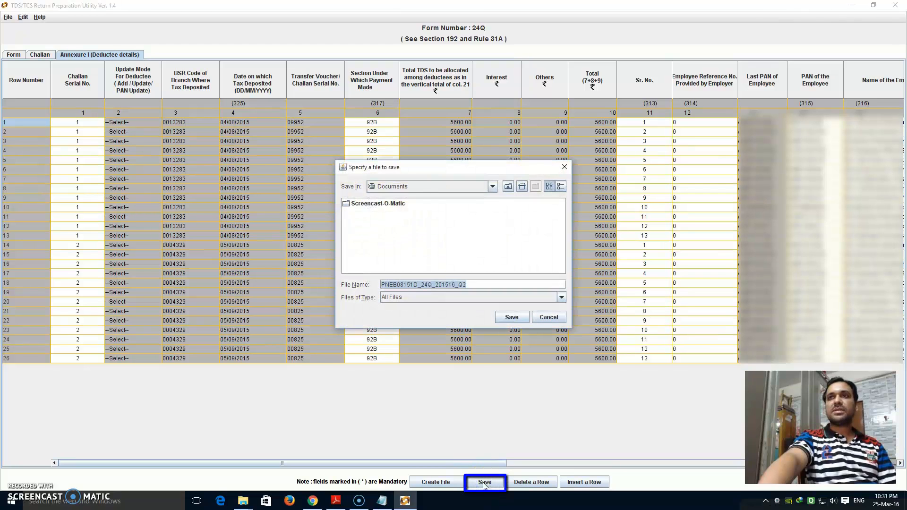
pyautogui.click(491, 187)
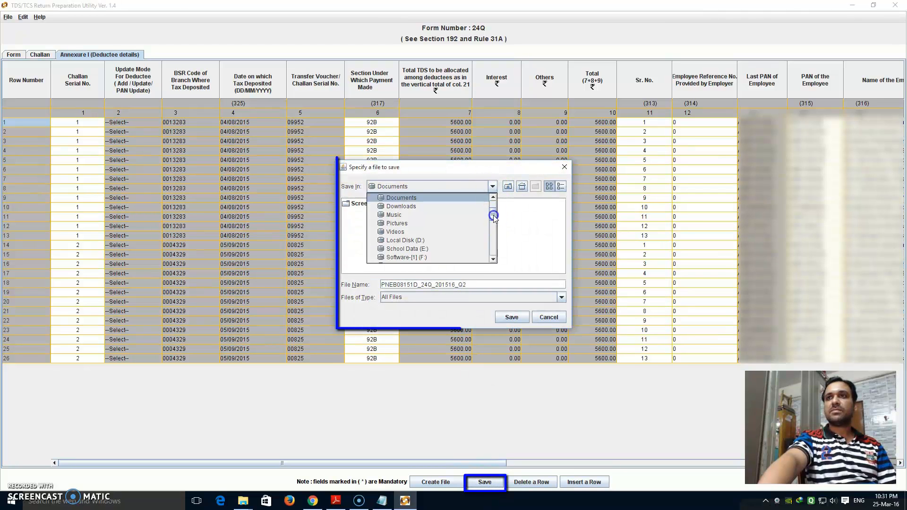
pyautogui.click(380, 199)
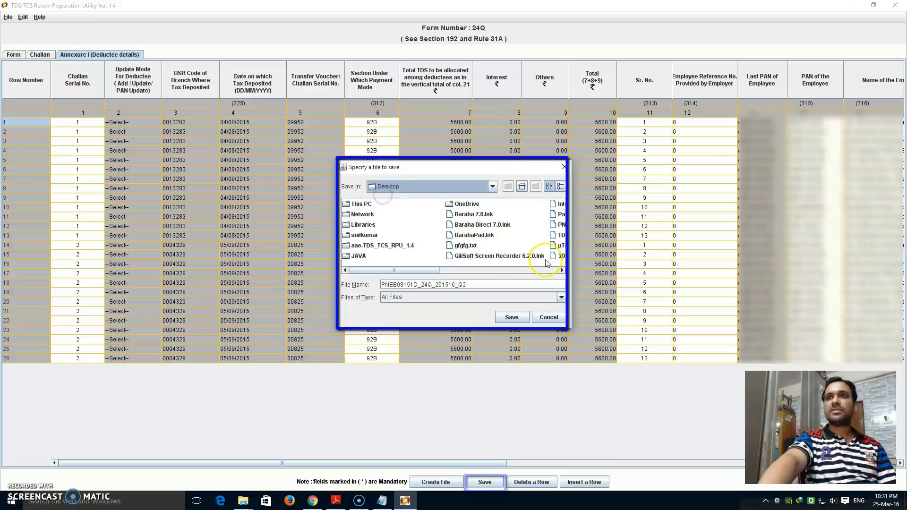
pyautogui.doubleClick(379, 246)
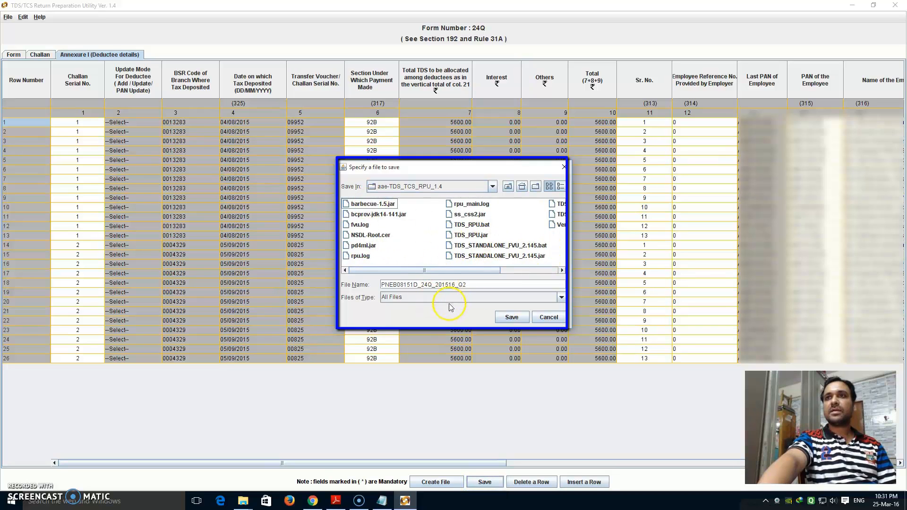
pyautogui.click(512, 317)
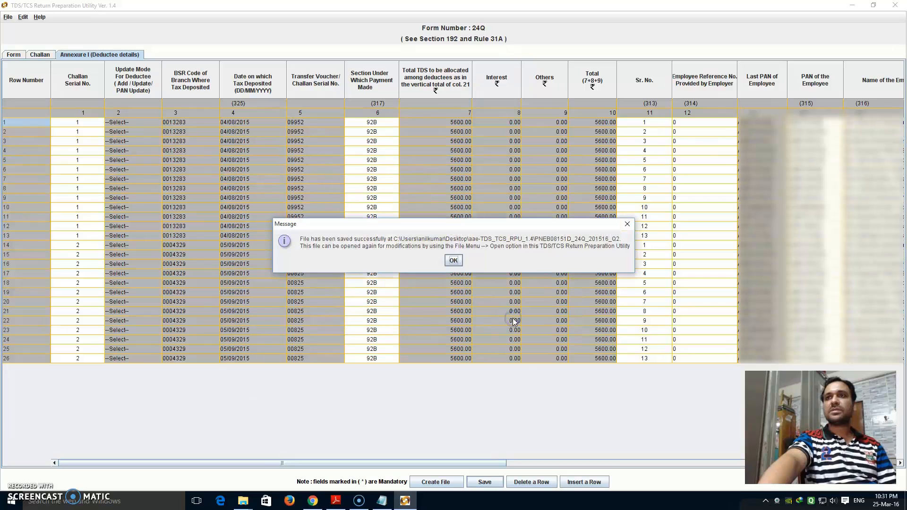
pyautogui.click(453, 260)
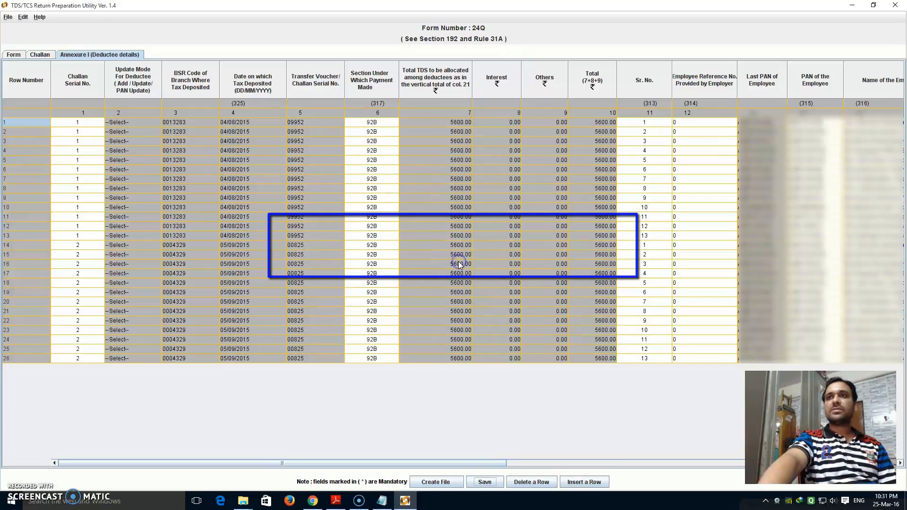
# Start creating the correction statement file, dismissing the correction statement notice.
pyautogui.click(431, 482)
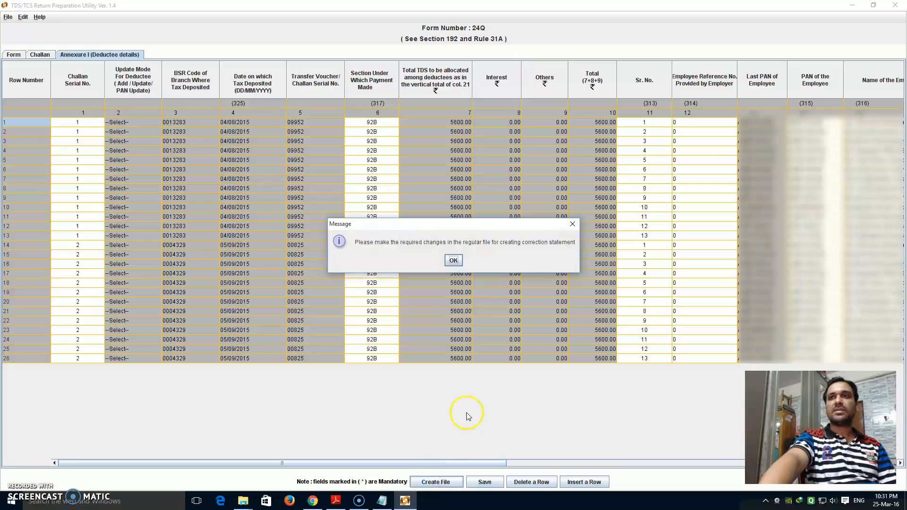
pyautogui.click(453, 261)
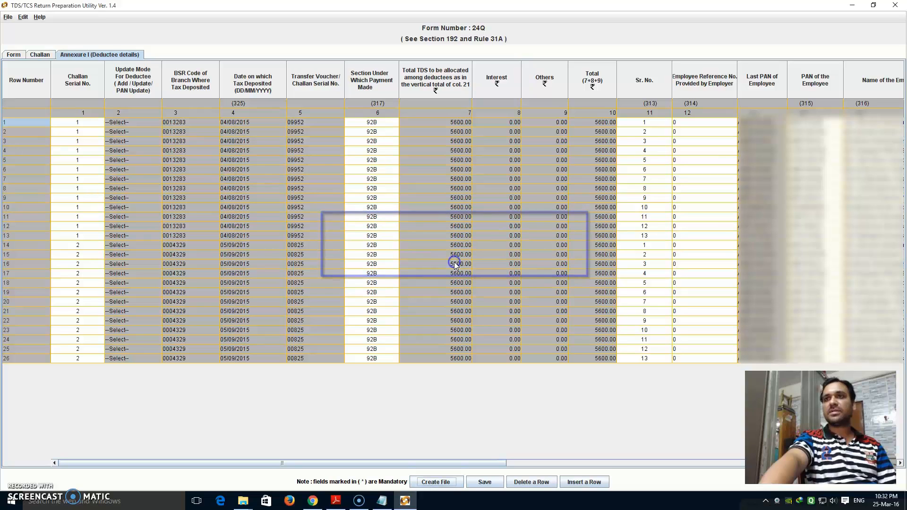
pyautogui.click(433, 482)
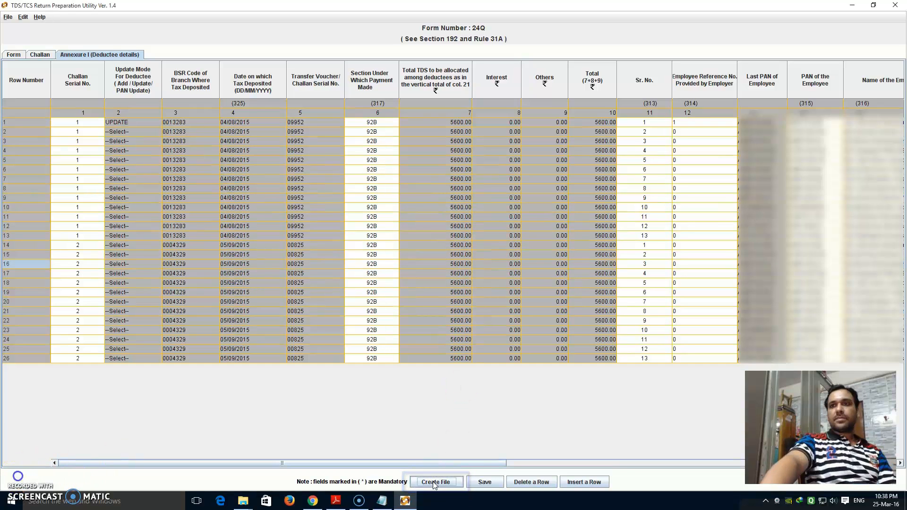
pyautogui.click(434, 483)
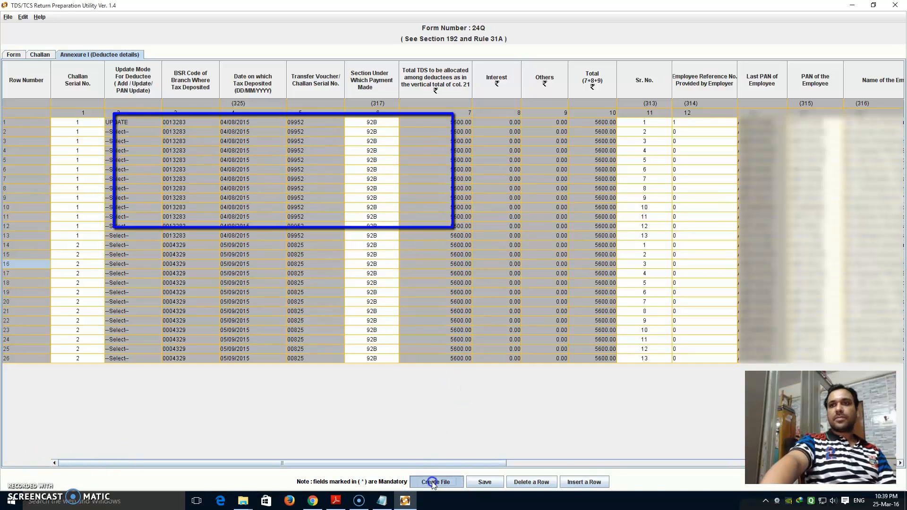
# Set the error and statistics report path to the SAVED\24QCQ2 folder.
pyautogui.click(409, 165)
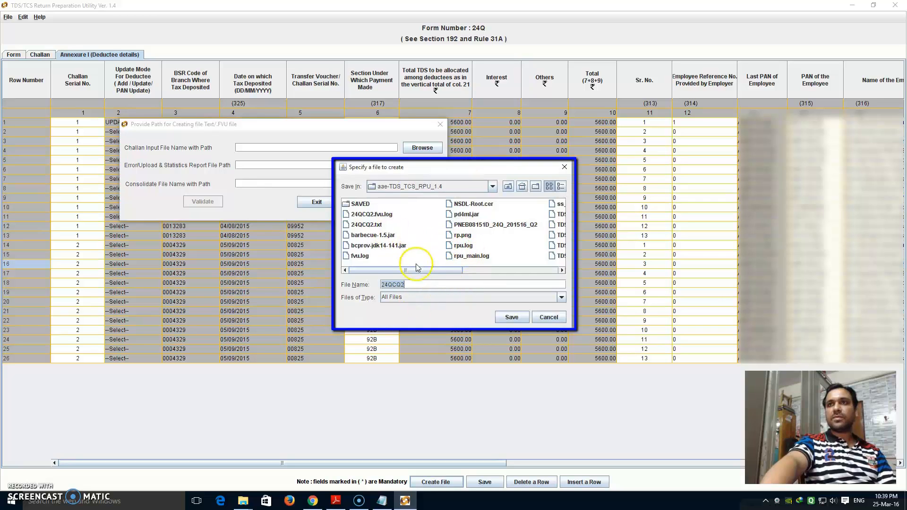
pyautogui.click(359, 204)
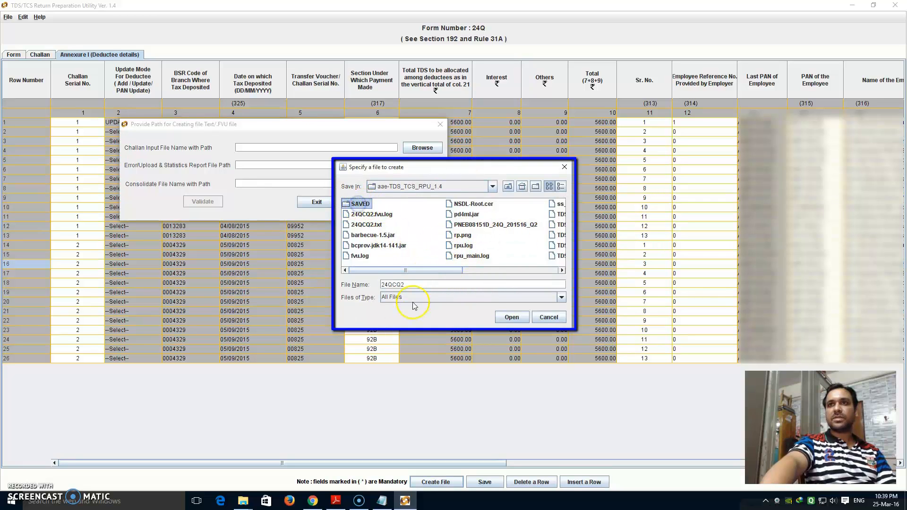
pyautogui.click(512, 317)
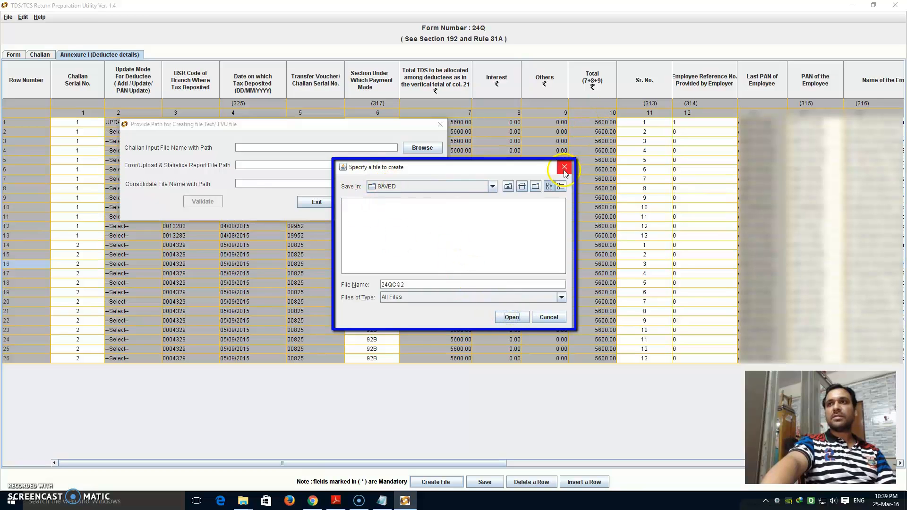
pyautogui.click(550, 315)
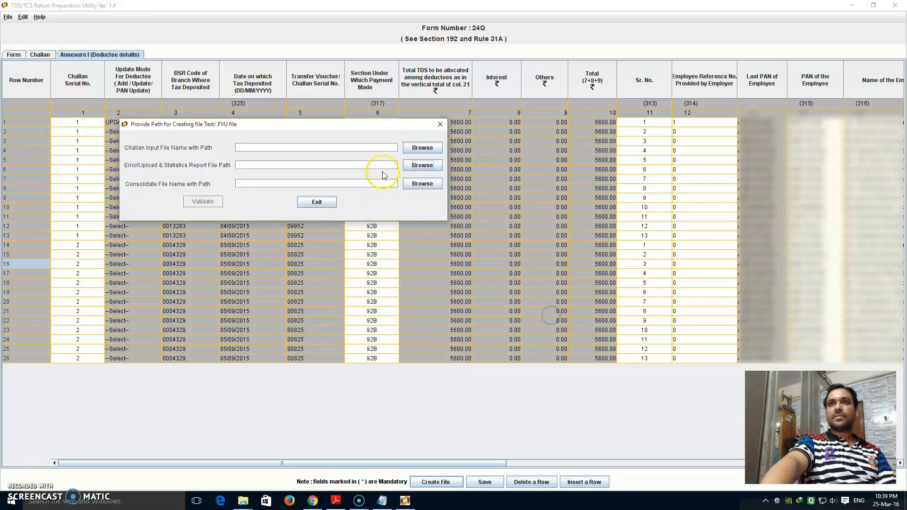
pyautogui.click(416, 166)
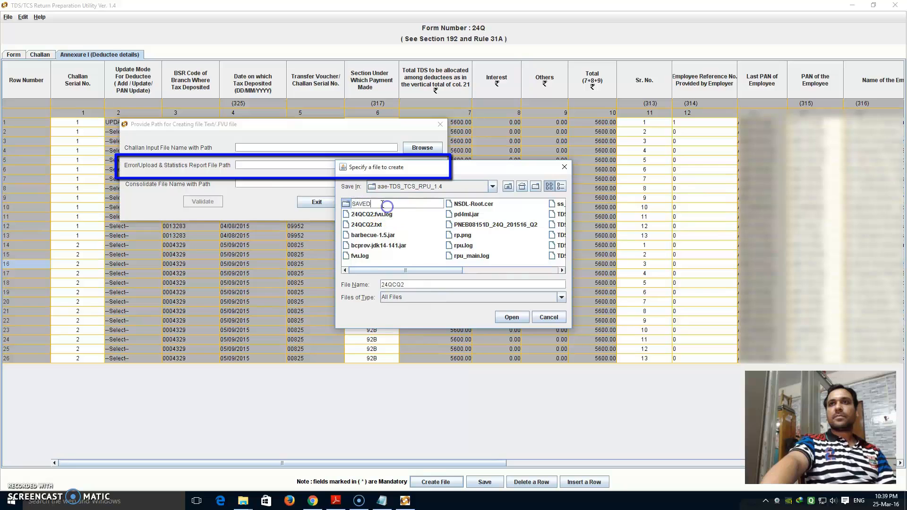
pyautogui.click(441, 284)
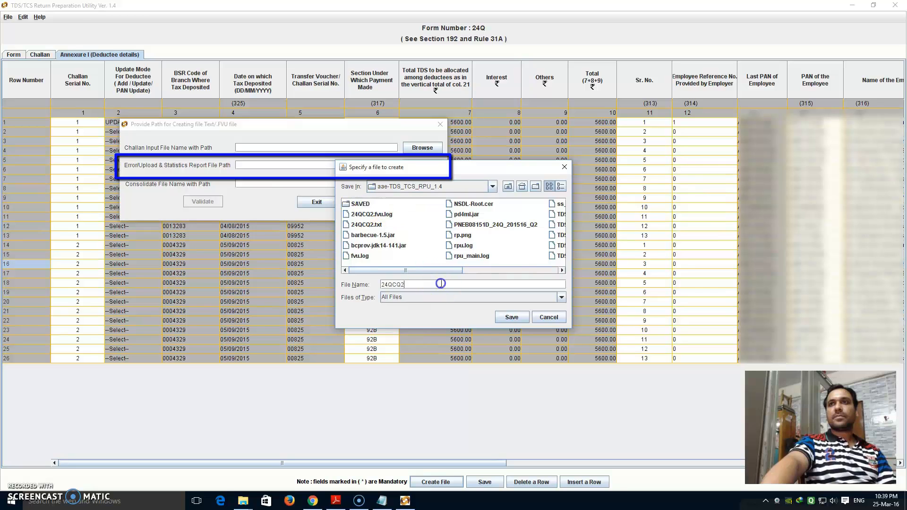
pyautogui.doubleClick(348, 204)
pyautogui.click(511, 318)
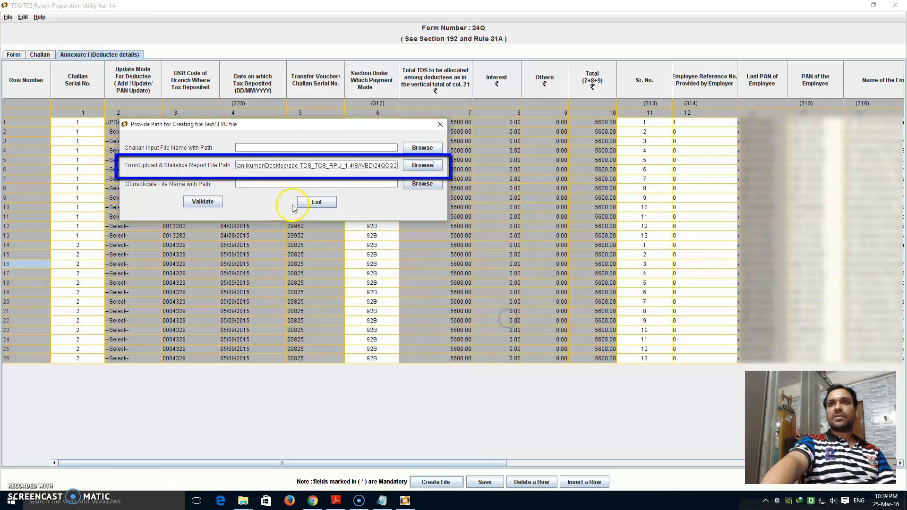
# Choose the .tds file on the Desktop as the consolidated file.
pyautogui.click(419, 187)
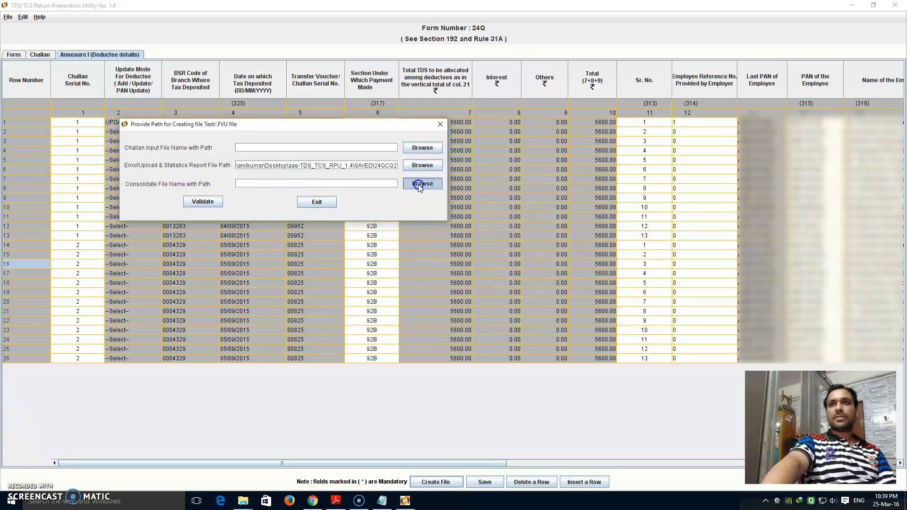
pyautogui.click(322, 116)
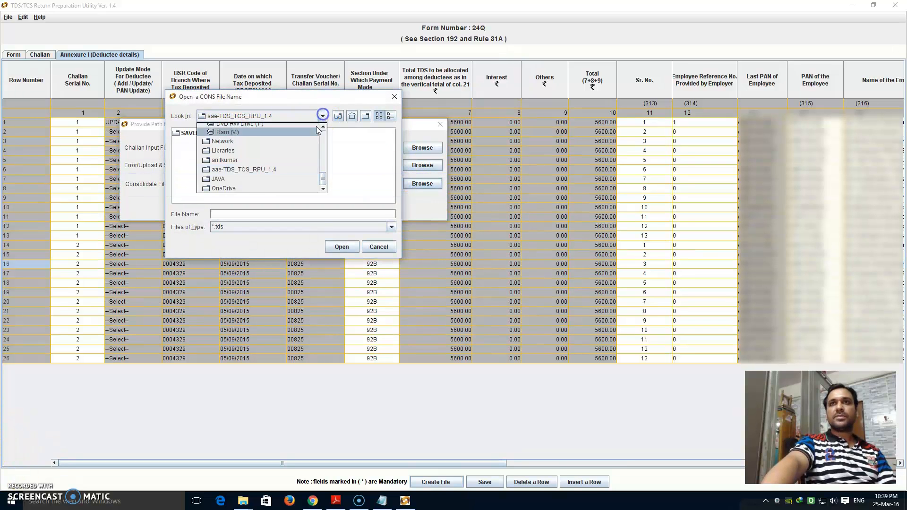
pyautogui.moveTo(322, 180); pyautogui.dragTo(322, 135)
pyautogui.click(222, 127)
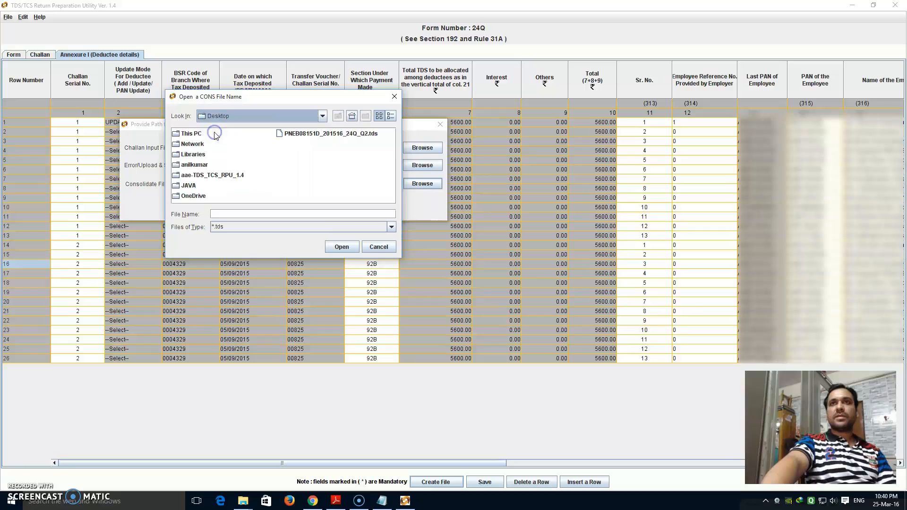
pyautogui.click(344, 135)
pyautogui.click(342, 246)
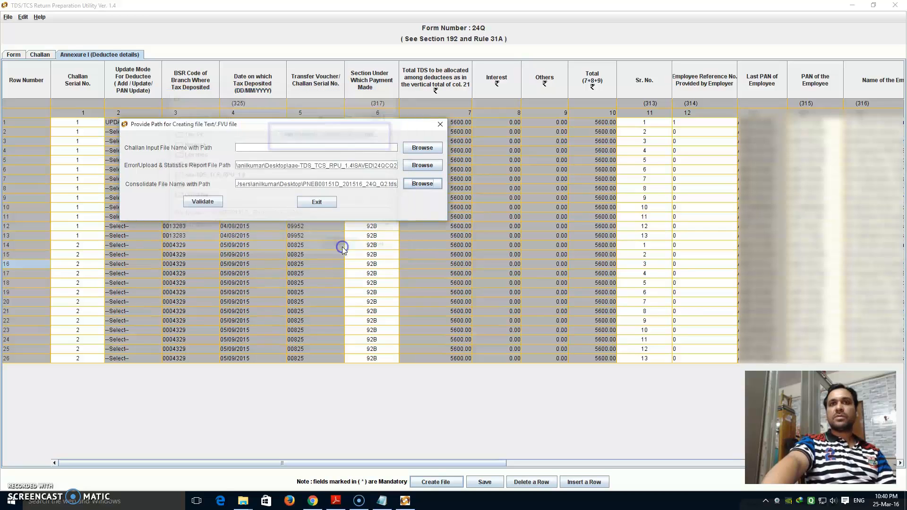
# Validate the statement, replace the existing 24QCQ2.txt, and acknowledge the success and TIN status messages.
pyautogui.click(191, 200)
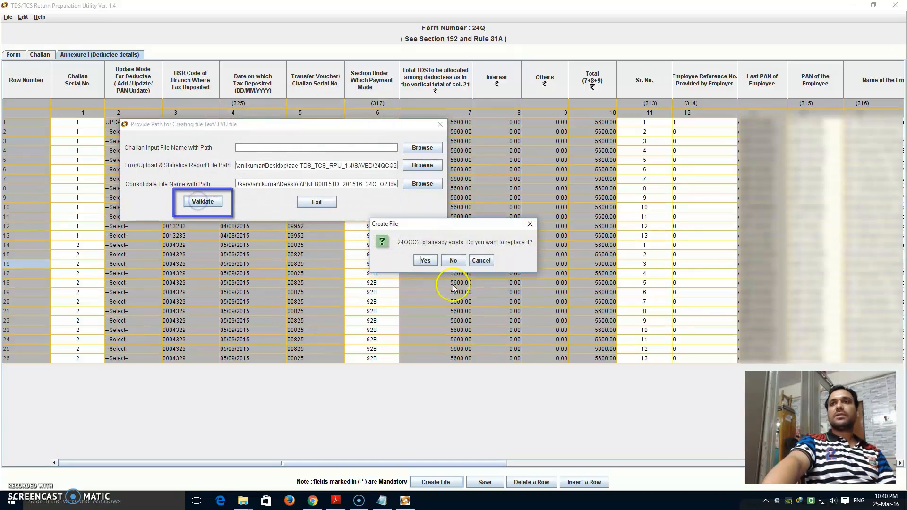
pyautogui.click(425, 261)
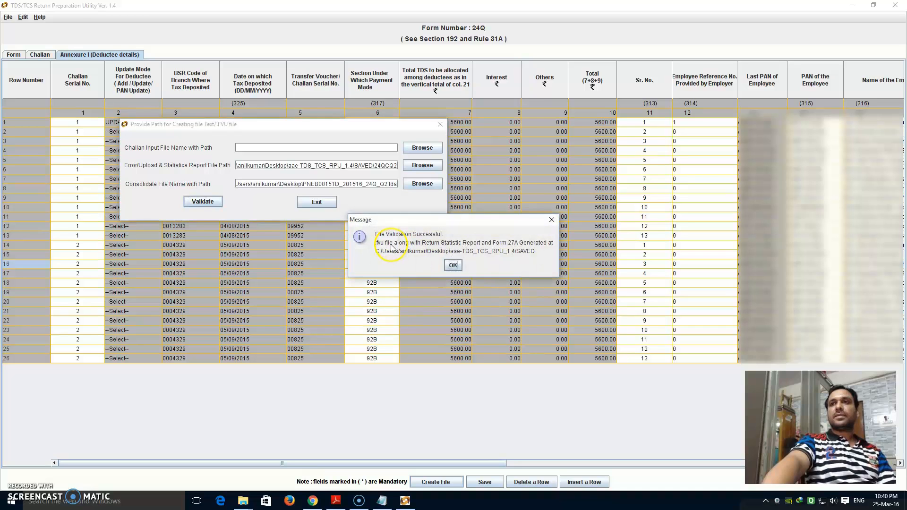
pyautogui.click(454, 266)
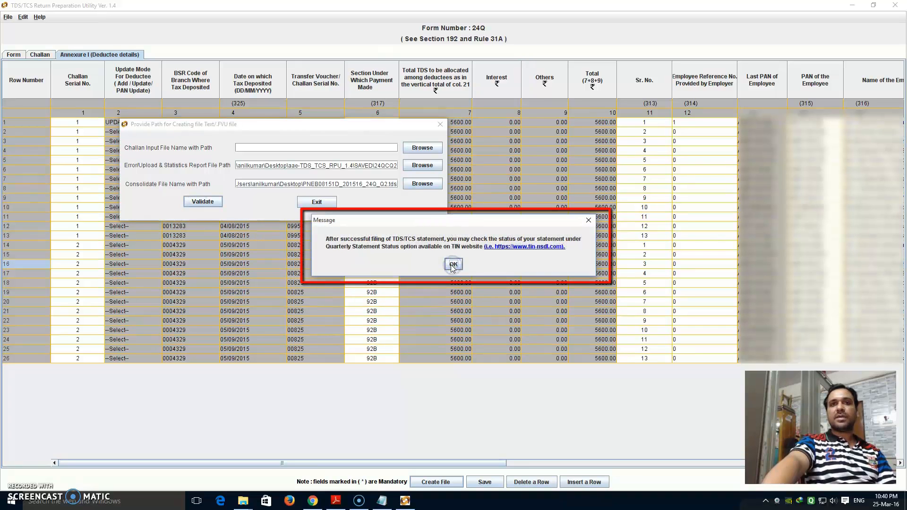
pyautogui.click(453, 265)
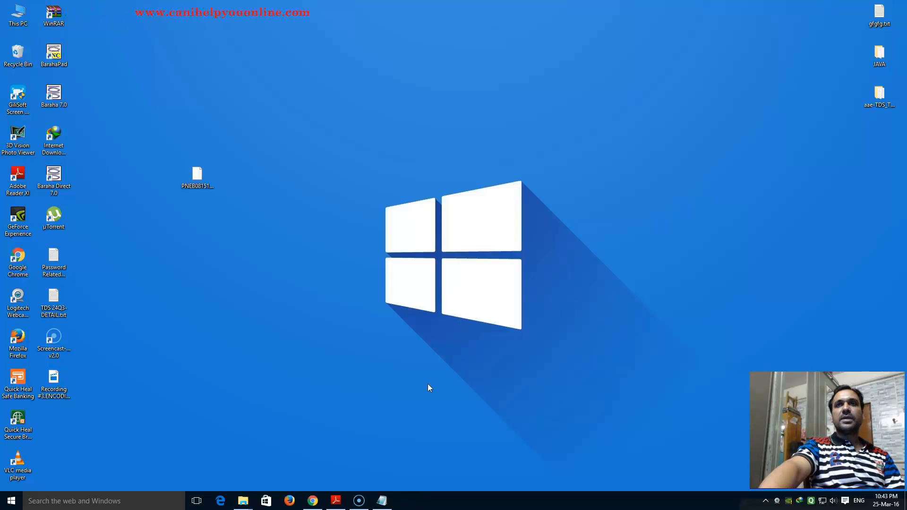
# Open the aae-TDS_TCS_RPU_1.4 desktop folder maximized and enter its SAVED folder.
pyautogui.click(877, 104)
pyautogui.doubleClick(877, 105)
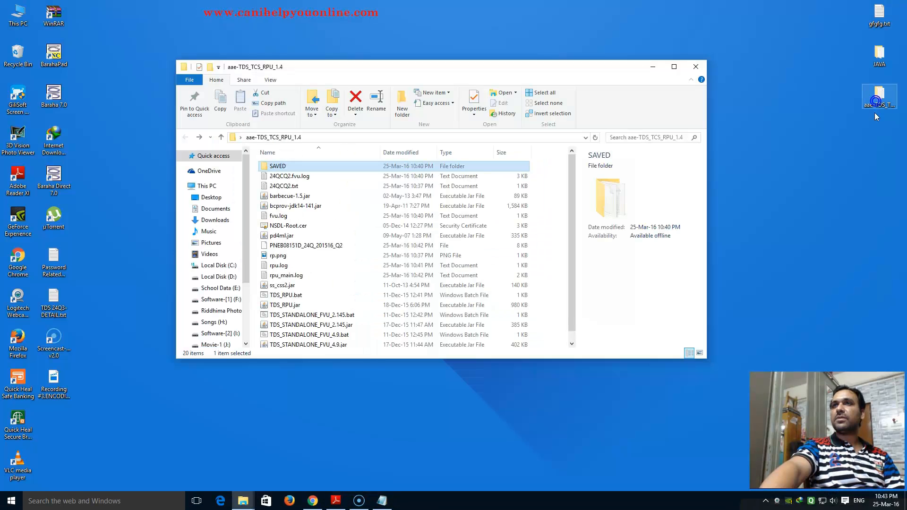
pyautogui.click(682, 72)
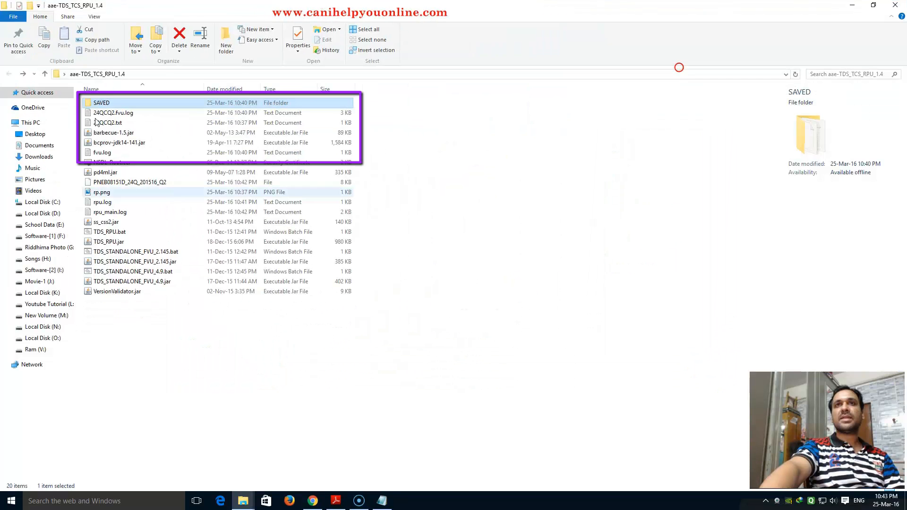
pyautogui.doubleClick(101, 103)
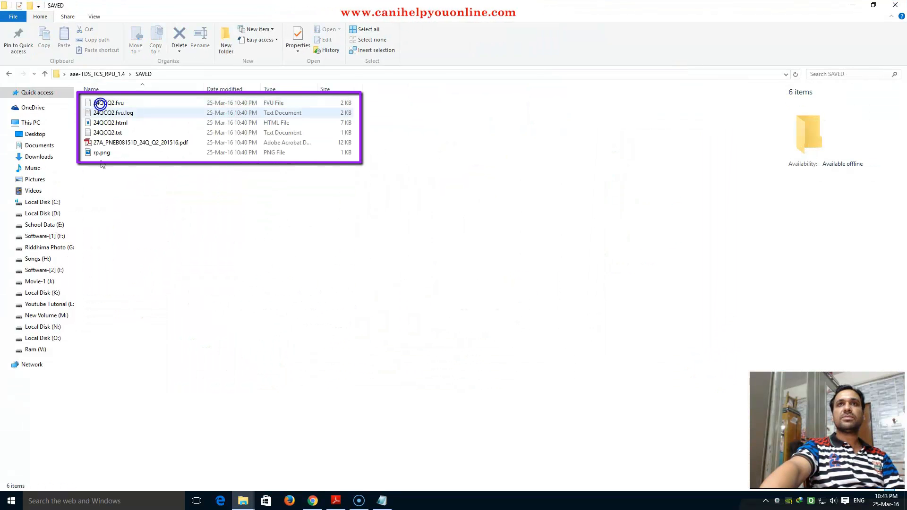
pyautogui.click(108, 214)
# Review the Form 27A PDF's C3 control totals, close it, and open 24QCQ2.html.
pyautogui.doubleClick(111, 144)
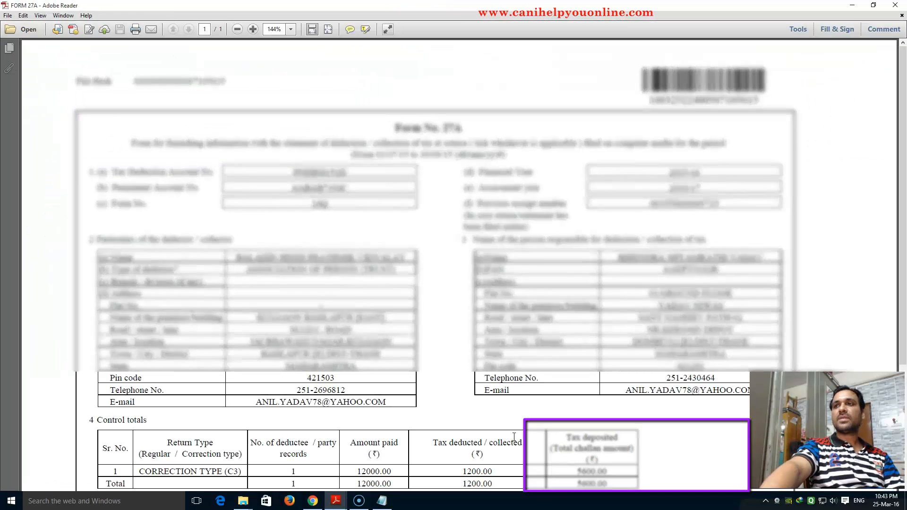
pyautogui.scroll(-5, 517, 419)
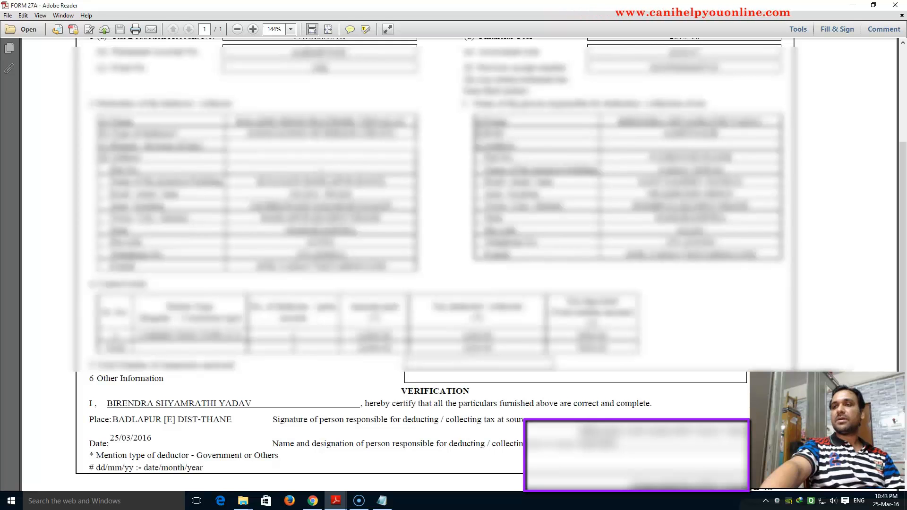
pyautogui.scroll(3, 566, 389)
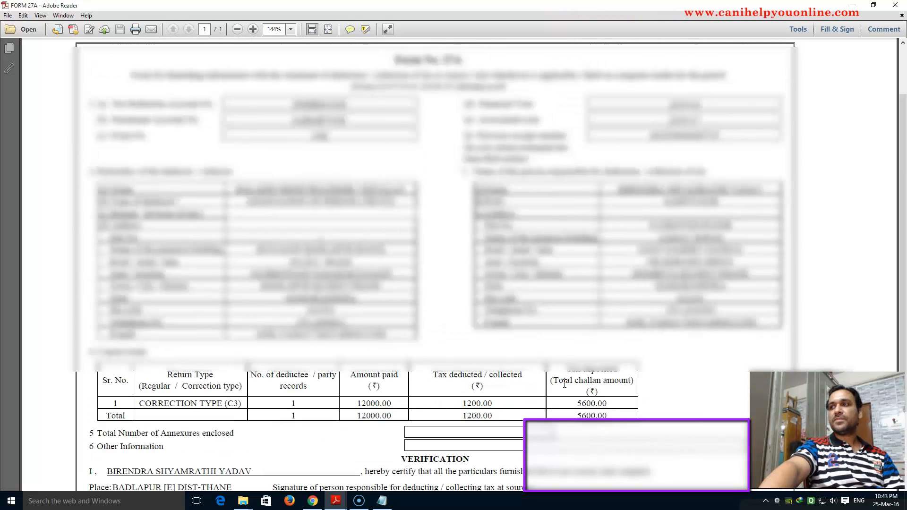
pyautogui.scroll(1, 566, 386)
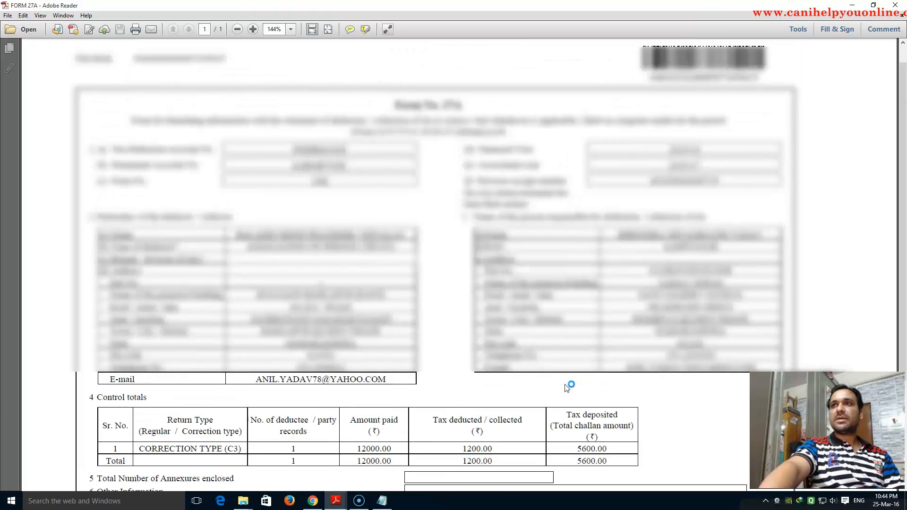
pyautogui.scroll(-1, 567, 387)
pyautogui.scroll(1, 567, 386)
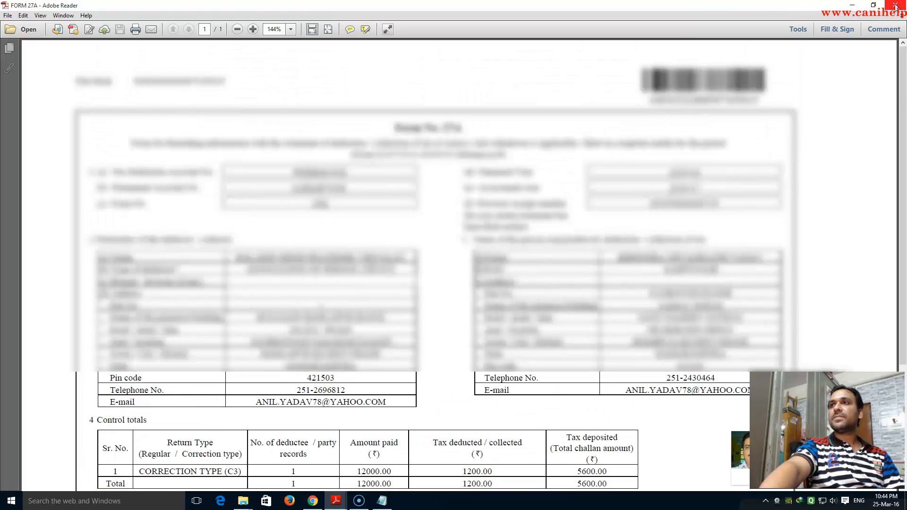
pyautogui.click(902, 5)
pyautogui.doubleClick(109, 123)
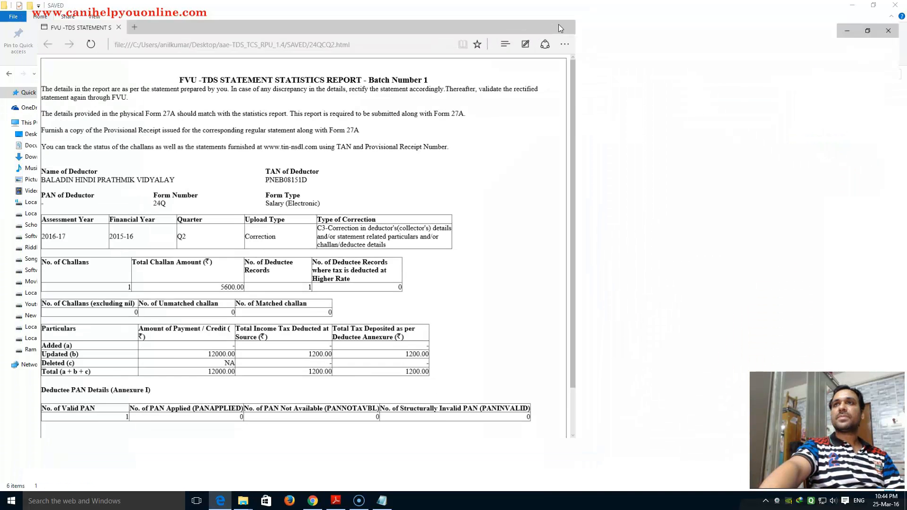
# Read the 24QCQ2 statistics report full-screen in Edge, then close Edge and the SAVED window.
pyautogui.click(559, 24)
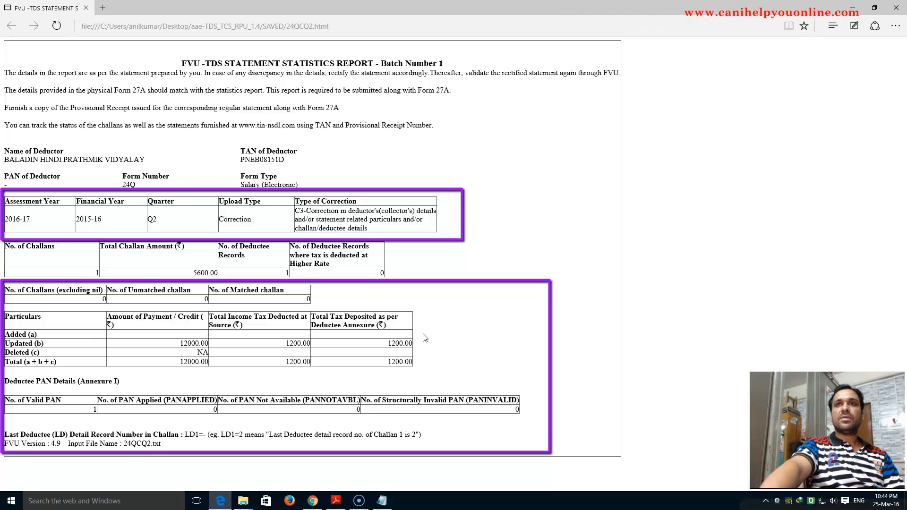
pyautogui.click(896, 8)
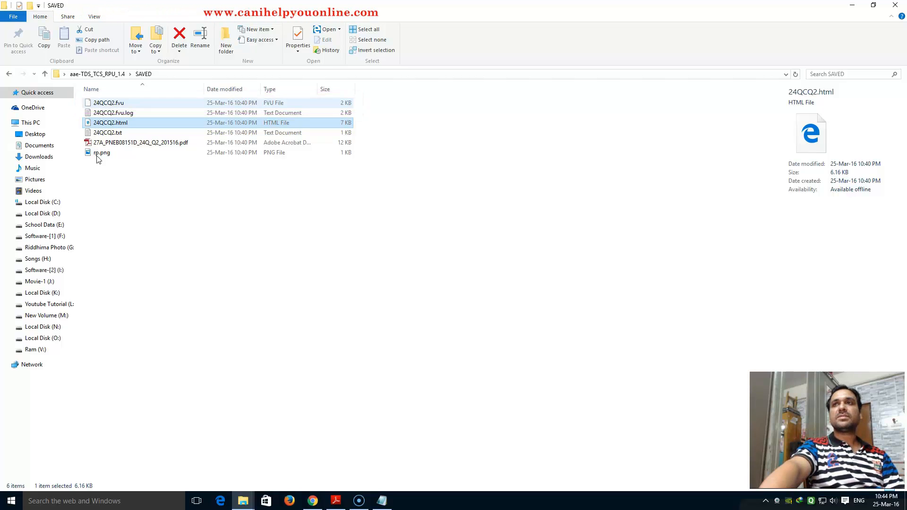
pyautogui.click(898, 4)
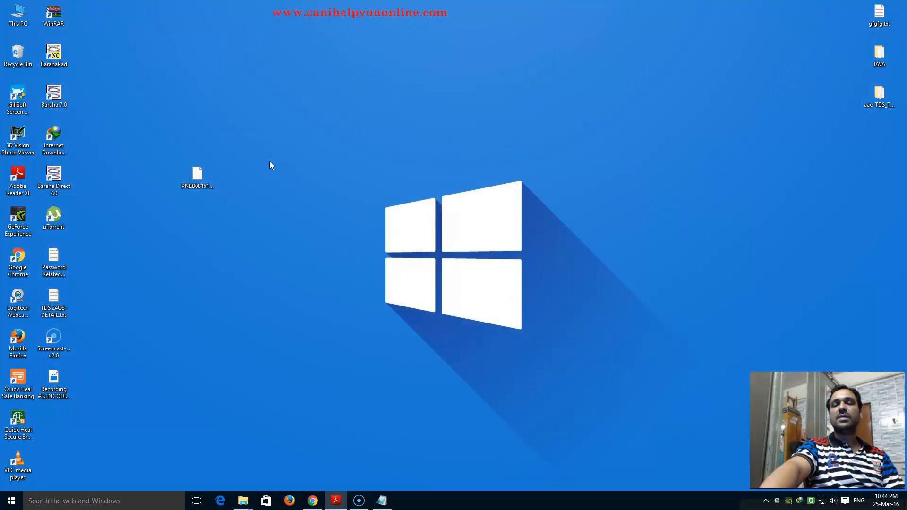